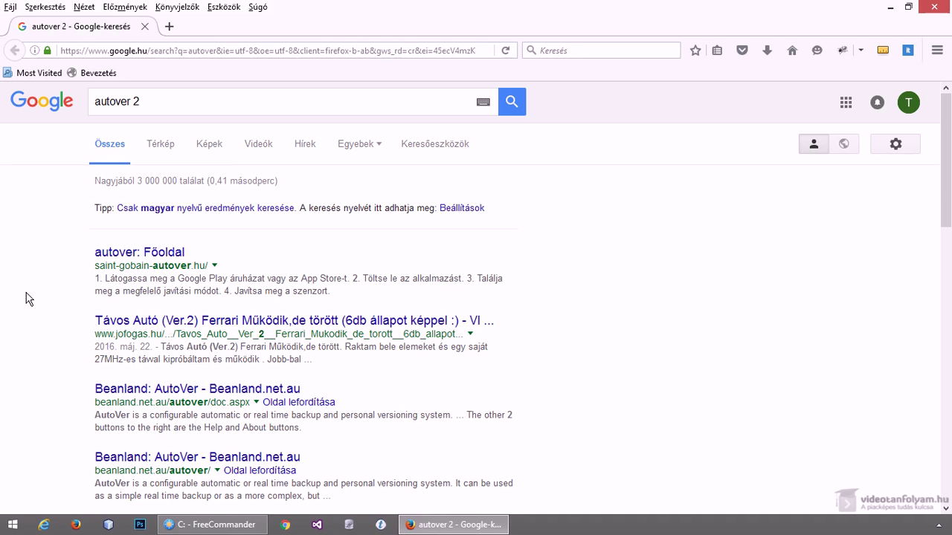
- Open the beanland.net.au AutoVer page from the search results and download the AutoVer-setup.exe installer
{"action": "left_click", "coordinate": [143, 101]}
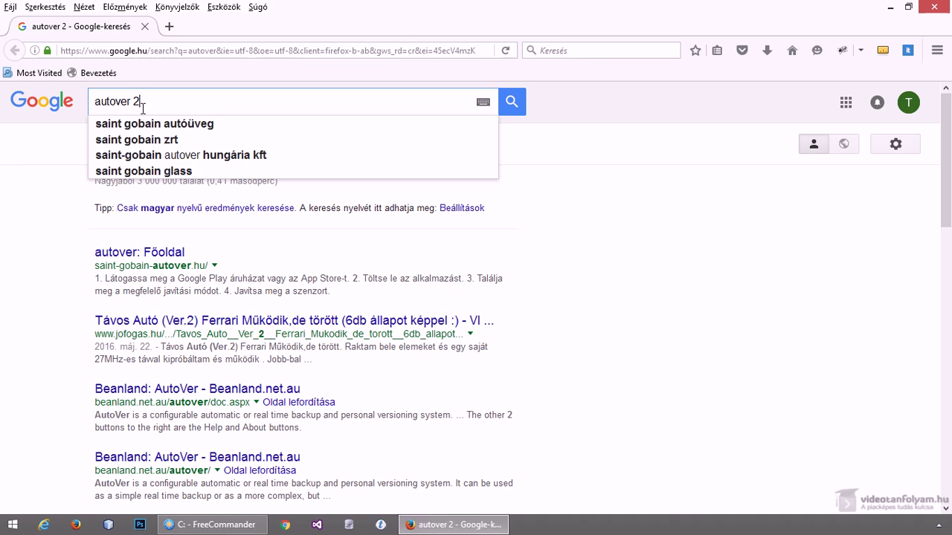
{"action": "scroll", "coordinate": [123, 382], "scroll_direction": "down", "scroll_amount": 2}
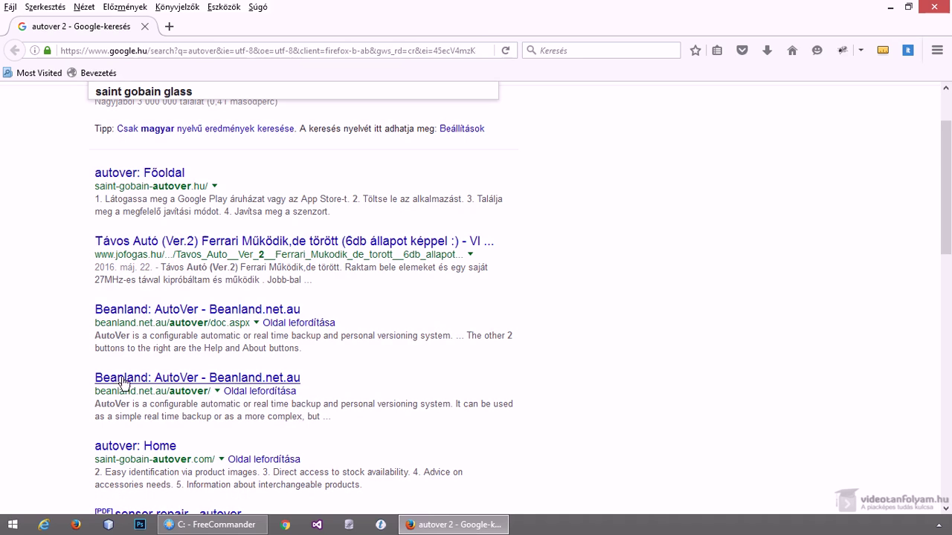
{"action": "left_click", "coordinate": [209, 381]}
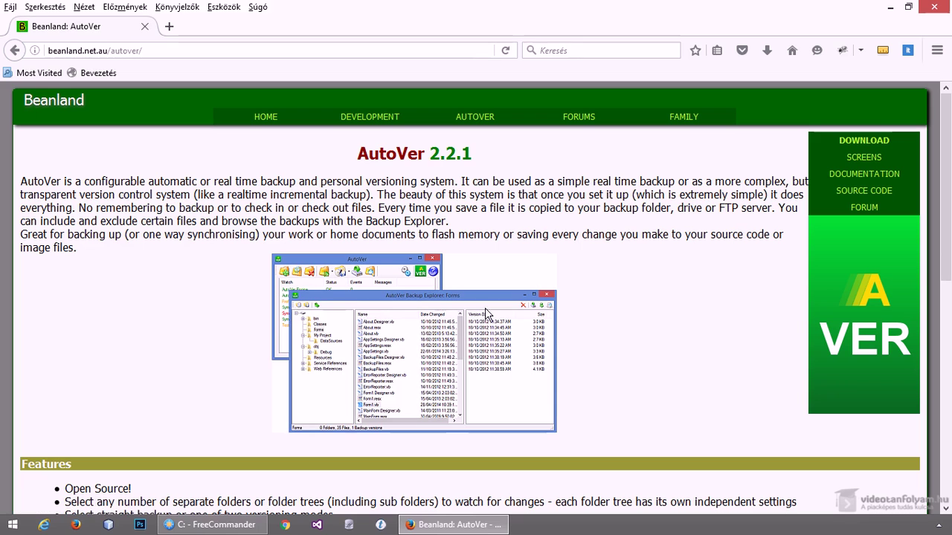
{"action": "left_click", "coordinate": [834, 148]}
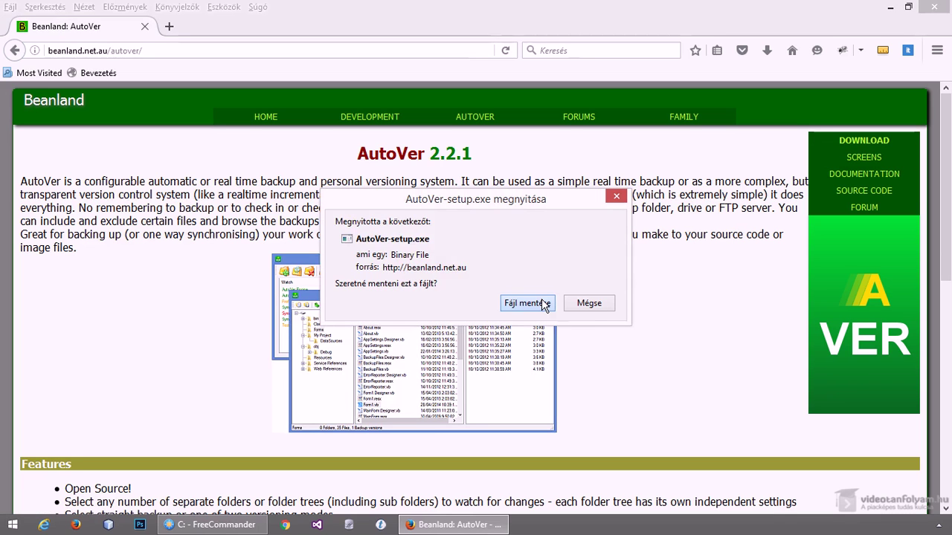
{"action": "left_click", "coordinate": [527, 303]}
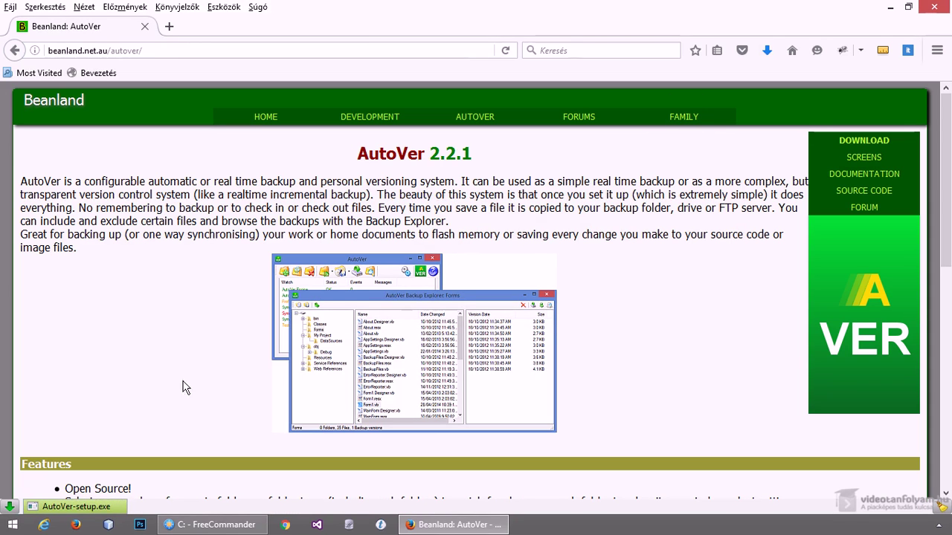
- Run the downloaded AutoVer-setup.exe, accept the license agreement and proceed to the destination location
{"action": "left_click", "coordinate": [107, 507]}
{"action": "left_click", "coordinate": [550, 374]}
{"action": "left_click", "coordinate": [394, 335]}
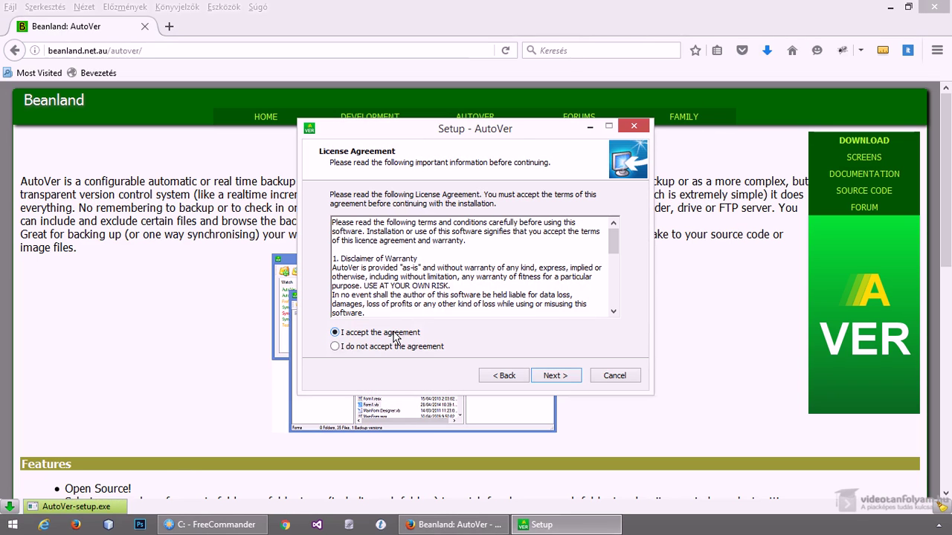
{"action": "left_click", "coordinate": [556, 375]}
{"action": "left_click", "coordinate": [563, 378]}
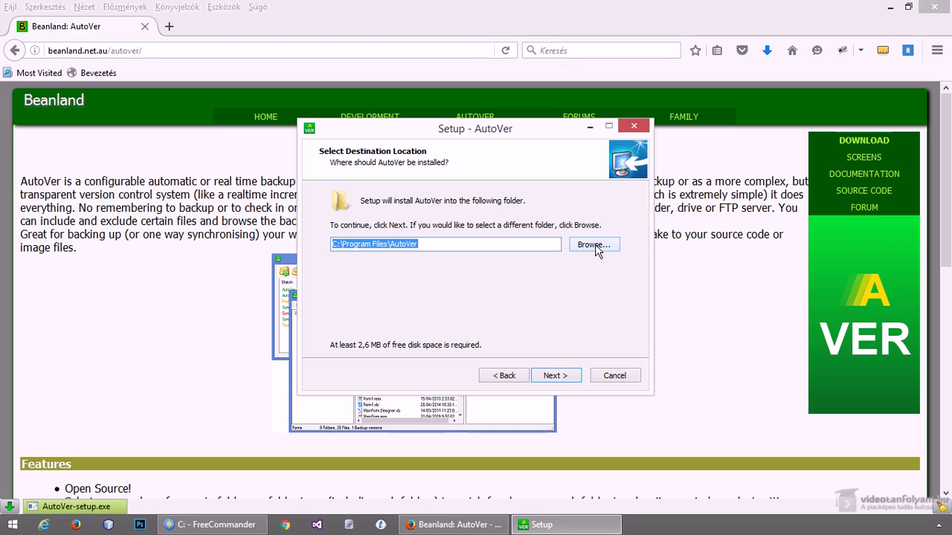
- Install AutoVer into C:\programok\rendszer\AutoVer, agreeing to use the existing folder
{"action": "type", "text": "C:\\programok\\rendszer\\AutoVer"}
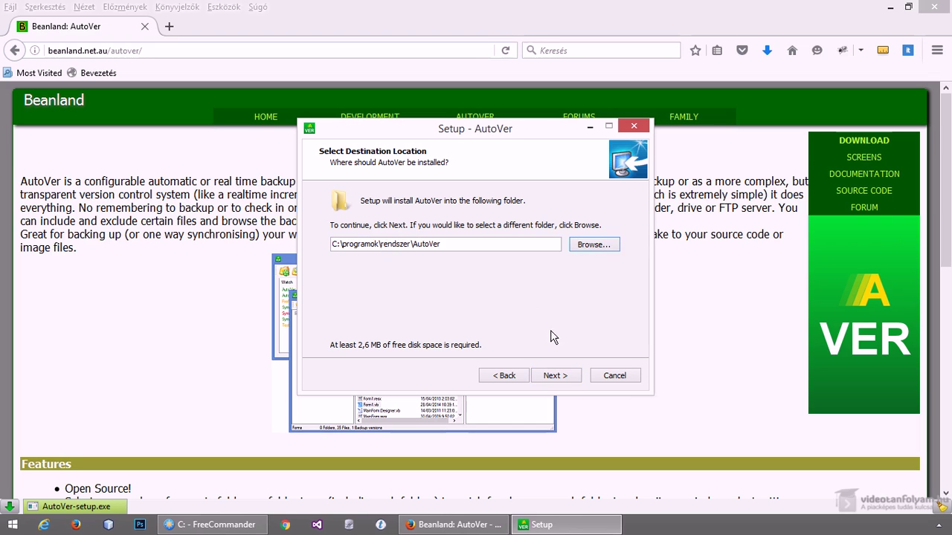
{"action": "left_click", "coordinate": [565, 375]}
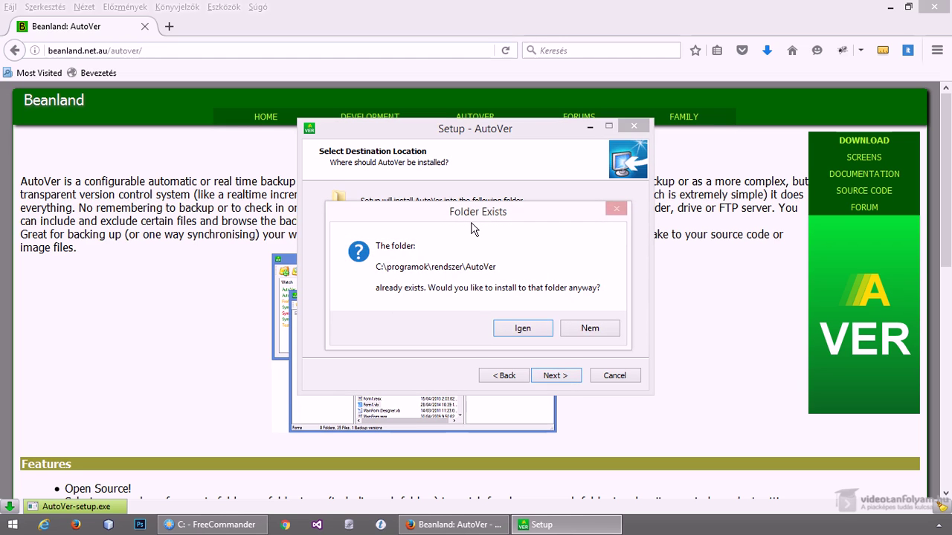
{"action": "left_click", "coordinate": [522, 328]}
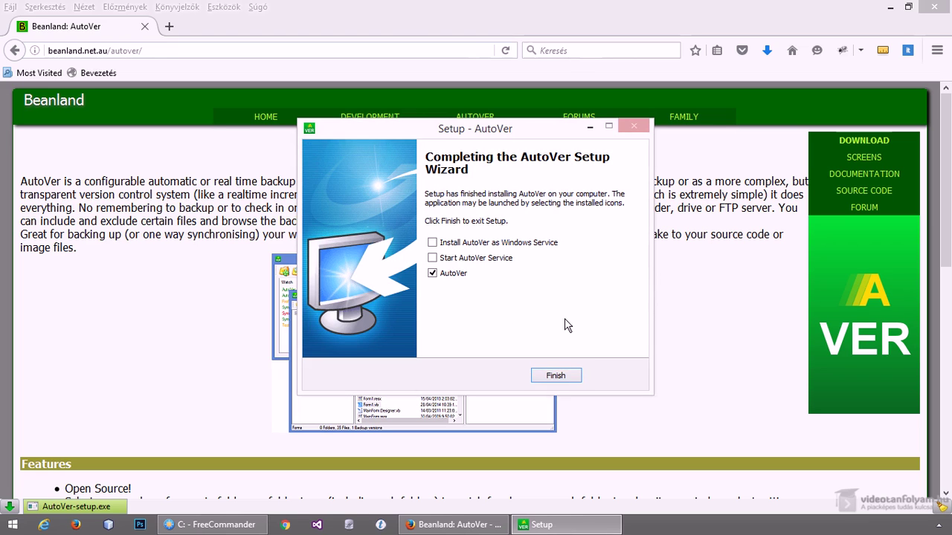
- Finish the setup with AutoVer installed as a Windows service, the service started and the program launched
{"action": "left_click", "coordinate": [525, 244]}
{"action": "left_click", "coordinate": [495, 261]}
{"action": "left_click", "coordinate": [562, 377]}
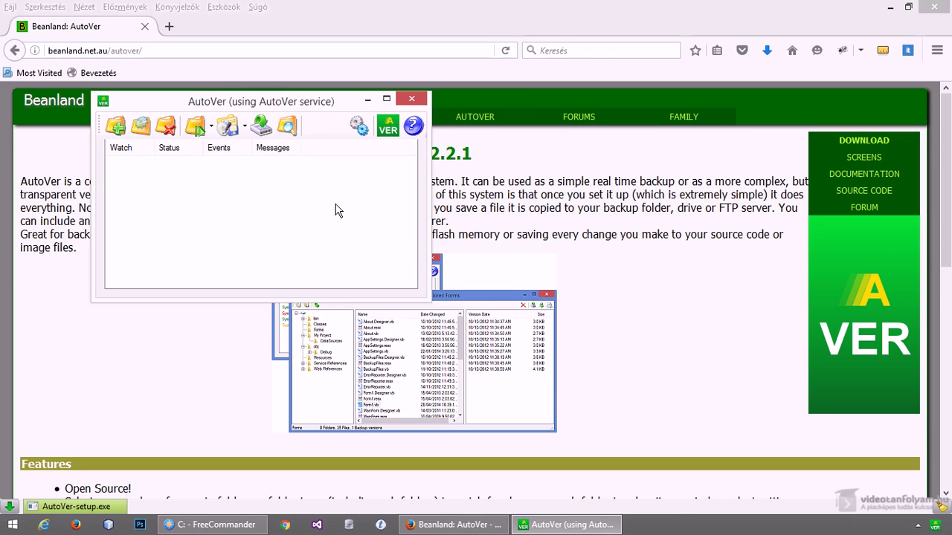
- Create a new watcher named "fontos fájlok" with C:\letoltesek as its watch folder
{"action": "left_click_drag", "start_coordinate": [228, 106], "coordinate": [392, 133]}
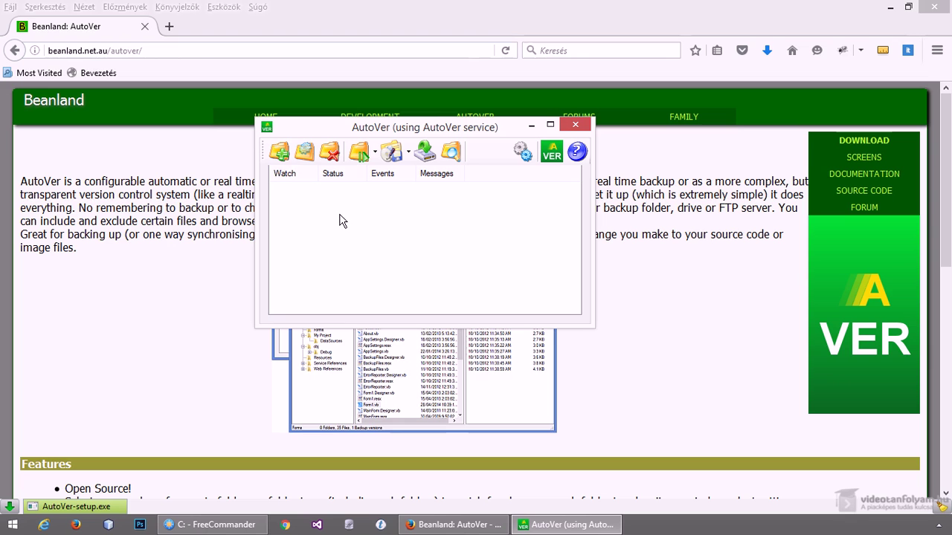
{"action": "left_click", "coordinate": [287, 155]}
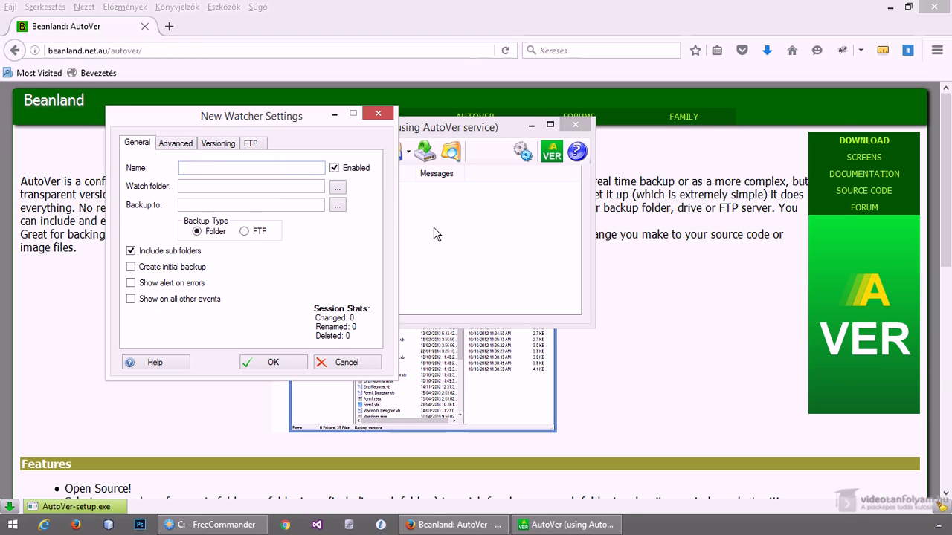
{"action": "type", "text": "fontos fájlok"}
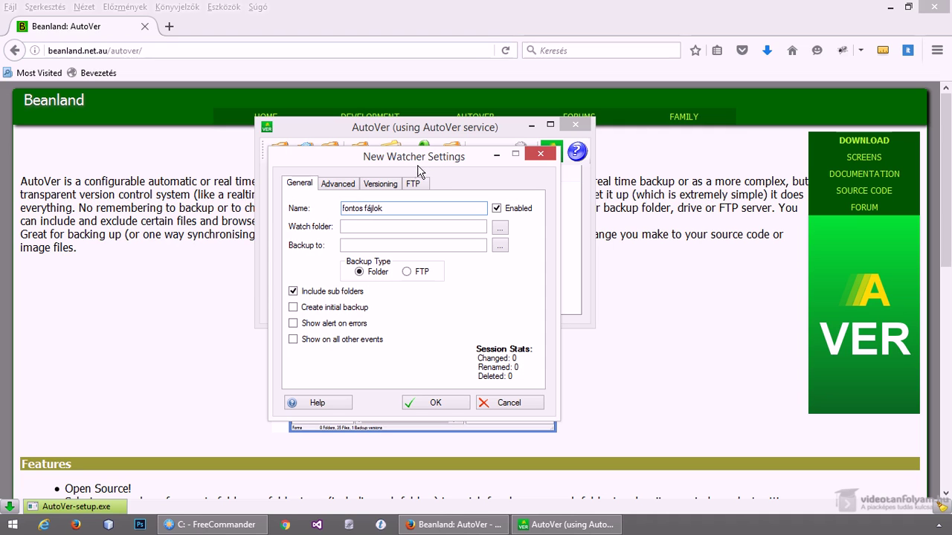
{"action": "left_click", "coordinate": [499, 232]}
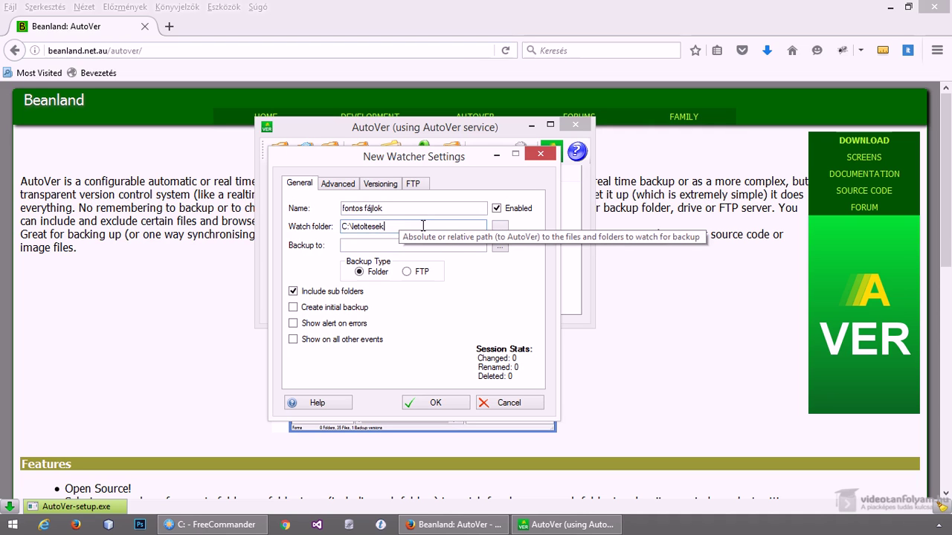
{"action": "left_click", "coordinate": [456, 245]}
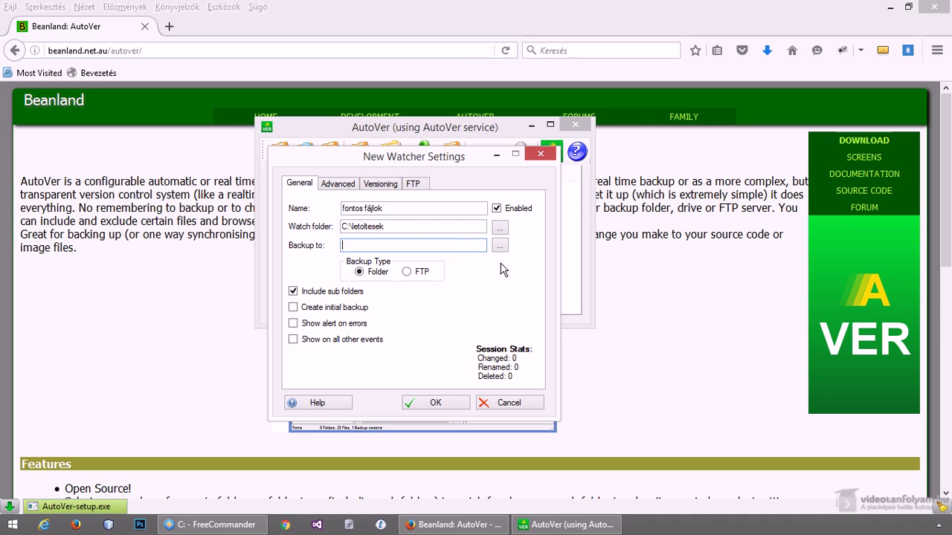
- Switch to FreeCommander and create a new folder named backup in the root of drive C:
{"action": "left_click", "coordinate": [239, 524]}
{"action": "key", "text": "F7"}
{"action": "type", "text": "backup"}
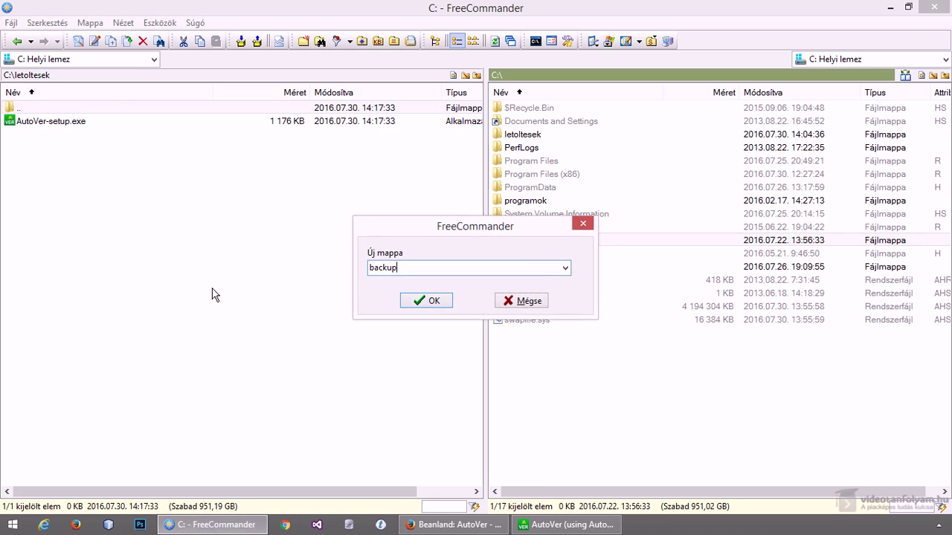
{"action": "left_click", "coordinate": [434, 302]}
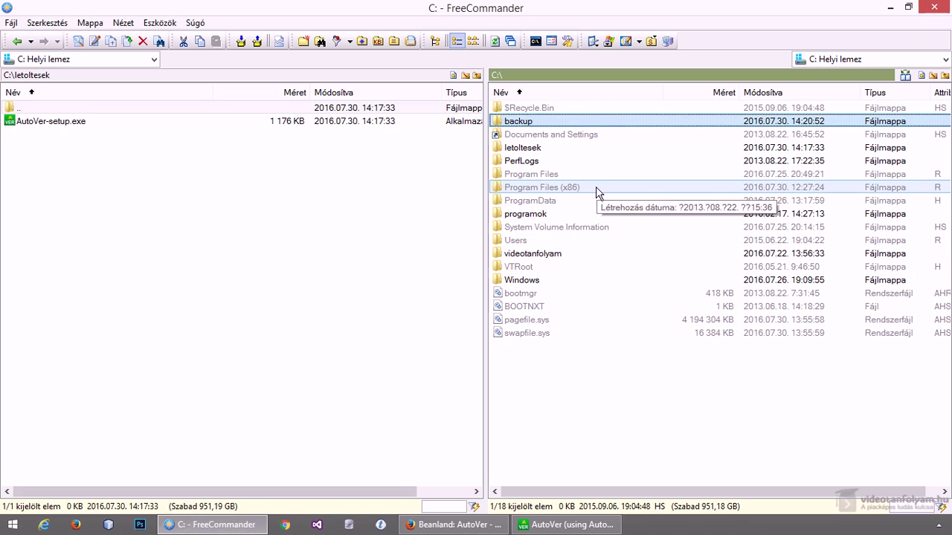
- Switch back to AutoVer's new watcher settings and choose C:\backup as the backup folder
{"action": "left_click", "coordinate": [565, 524]}
{"action": "left_click_drag", "start_coordinate": [497, 128], "coordinate": [558, 146]}
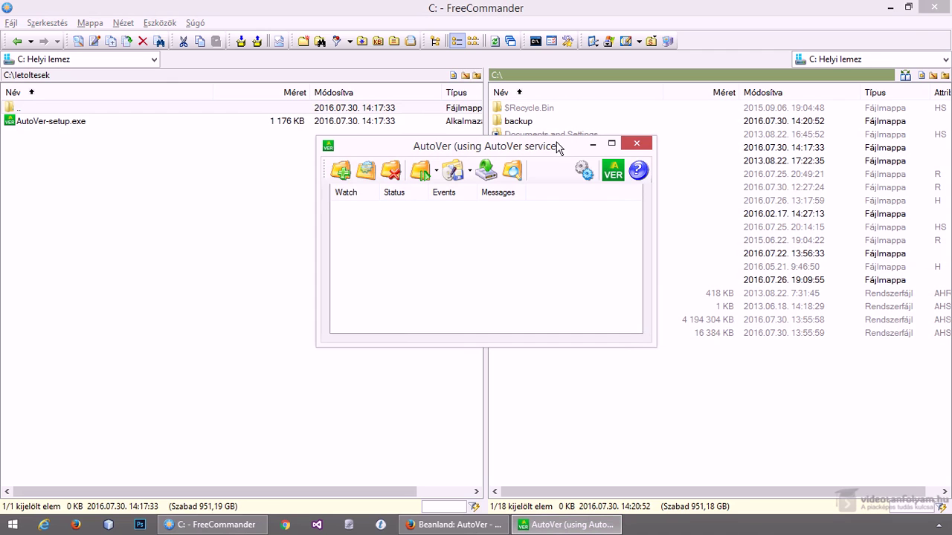
{"action": "left_click", "coordinate": [892, 19]}
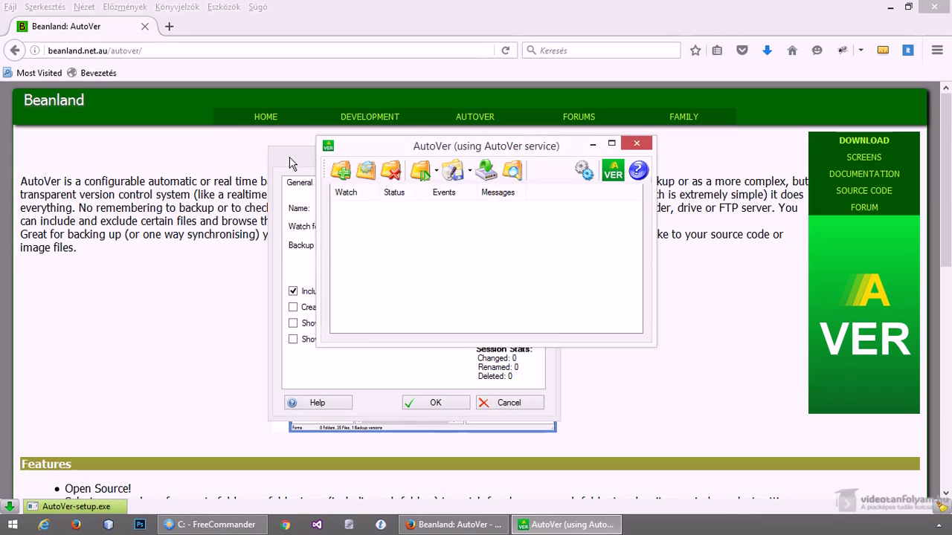
{"action": "left_click_drag", "start_coordinate": [369, 152], "coordinate": [423, 156]}
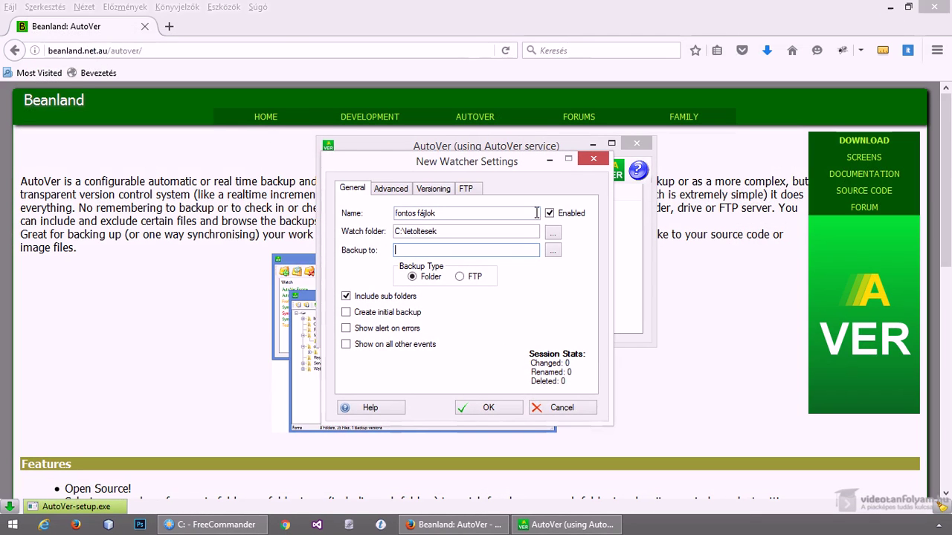
{"action": "left_click_drag", "start_coordinate": [509, 162], "coordinate": [457, 158]}
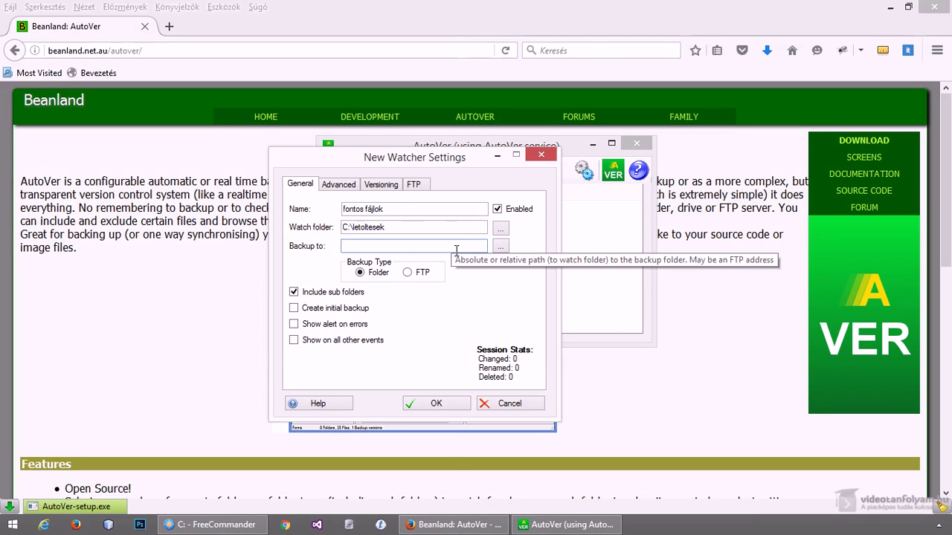
{"action": "left_click", "coordinate": [501, 246]}
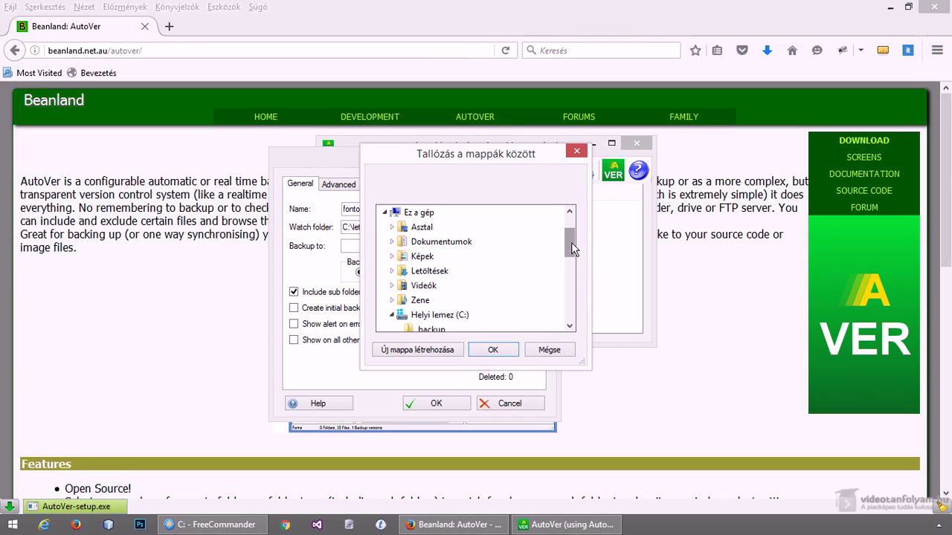
{"action": "left_click_drag", "start_coordinate": [571, 241], "coordinate": [571, 245]}
{"action": "left_click", "coordinate": [435, 315]}
{"action": "left_click", "coordinate": [484, 348]}
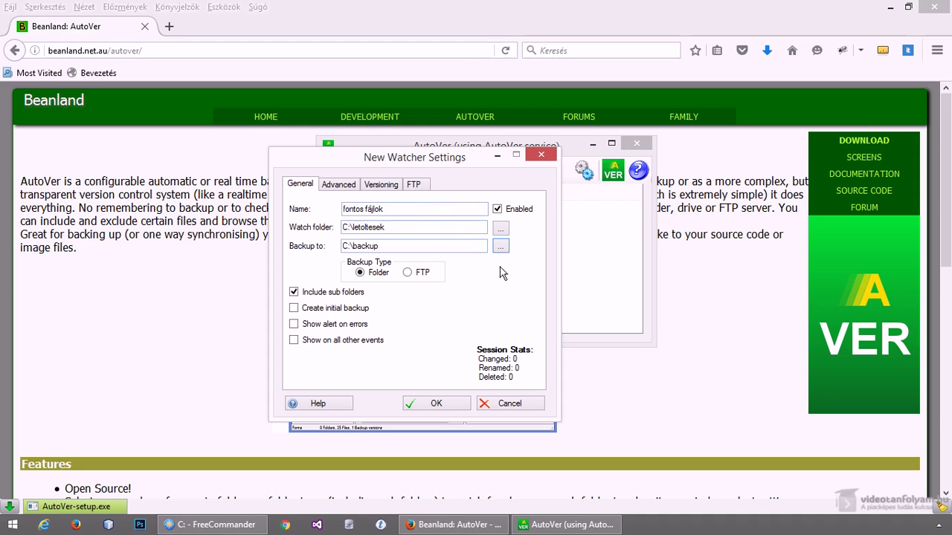
- Enable alerts on errors for the watcher and open its advanced settings
{"action": "left_click", "coordinate": [354, 327]}
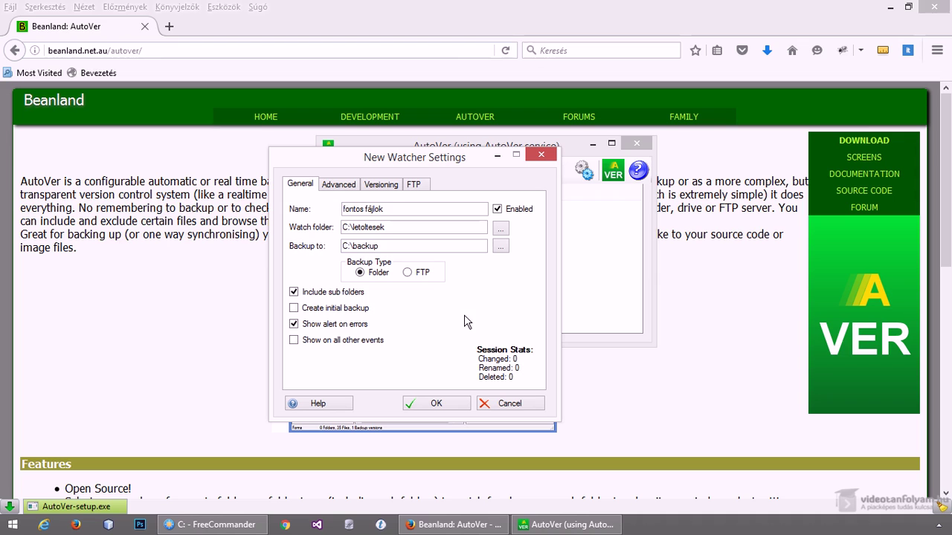
{"action": "left_click", "coordinate": [338, 183]}
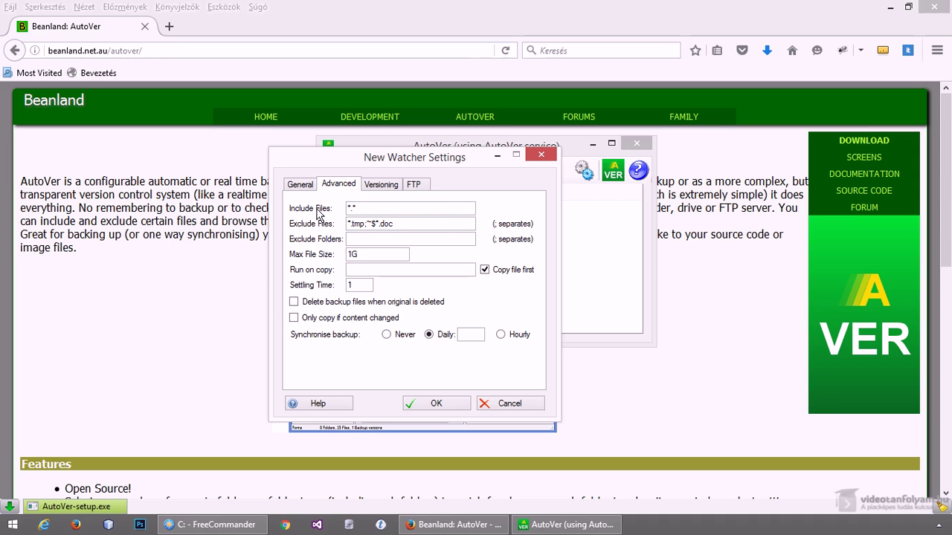
- Try valami.txt;mas.txt as the watcher's include-files filter
{"action": "left_click", "coordinate": [366, 209]}
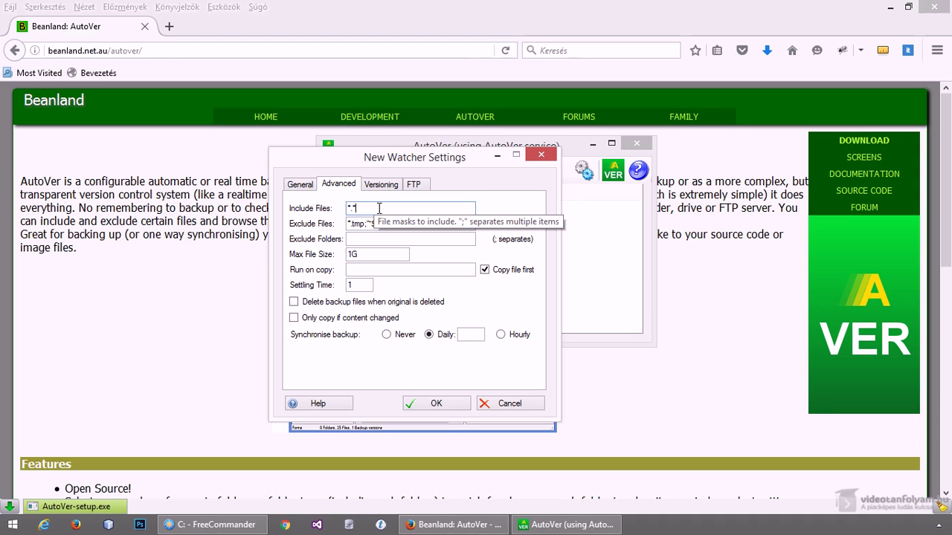
{"action": "left_click_drag", "start_coordinate": [377, 206], "coordinate": [311, 212]}
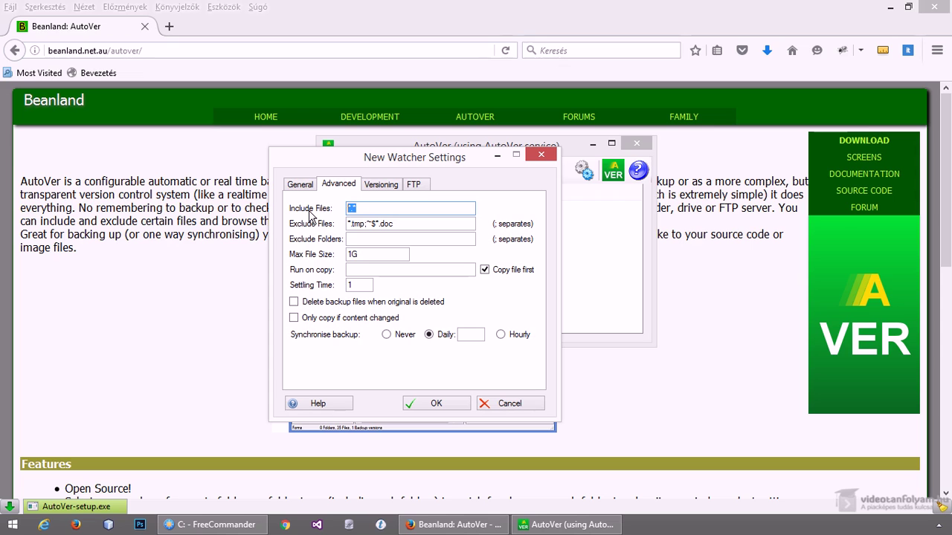
{"action": "type", "text": "valami.txt"}
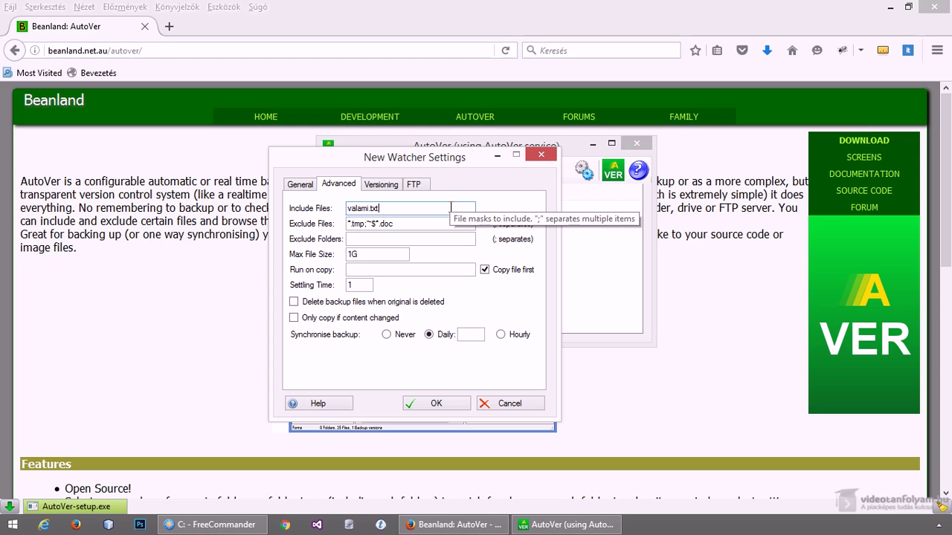
{"action": "type", "text": ";"}
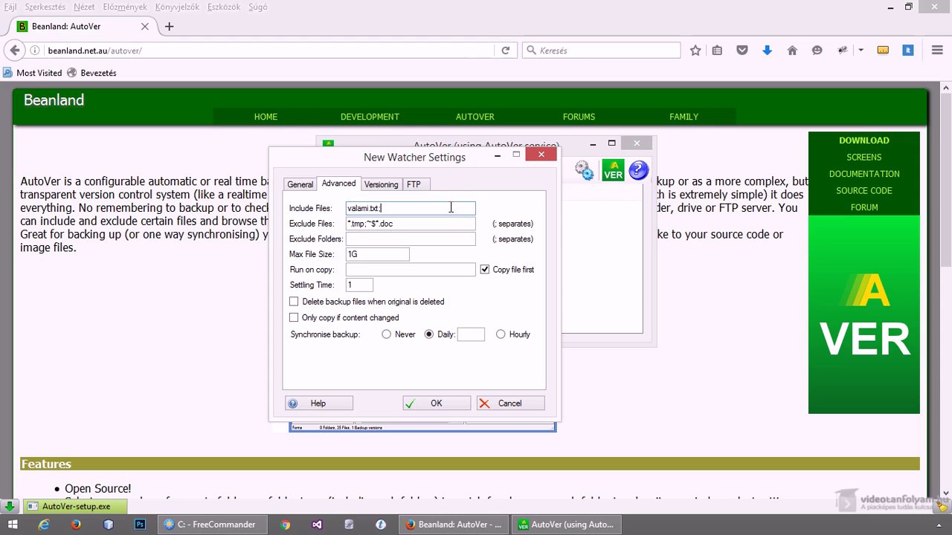
{"action": "type", "text": "mas.txt"}
- Set the watcher's include-files filter to *.txt;*.xls
{"action": "key", "text": "ctrl+a"}
{"action": "key", "text": "BackSpace"}
{"action": "type", "text": "*.*"}
{"action": "key", "text": "Home"}
{"action": "key", "text": "Right"}
{"action": "key", "text": "Right"}
{"action": "key", "text": "Right"}
{"action": "key", "text": "BackSpace"}
{"action": "type", "text": "txt;*.xls"}
{"action": "left_click", "coordinate": [402, 224]}
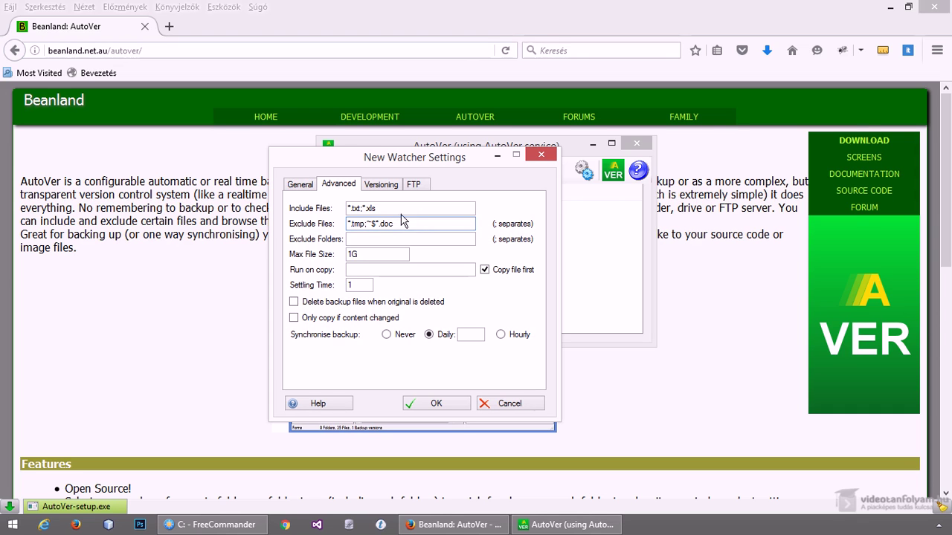
{"action": "left_click_drag", "start_coordinate": [395, 209], "coordinate": [332, 210]}
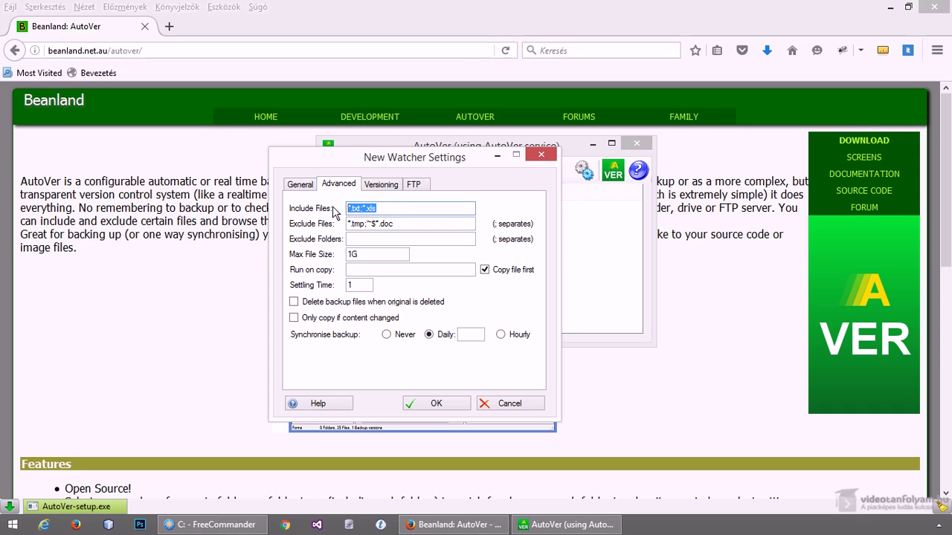
{"action": "left_click", "coordinate": [403, 223]}
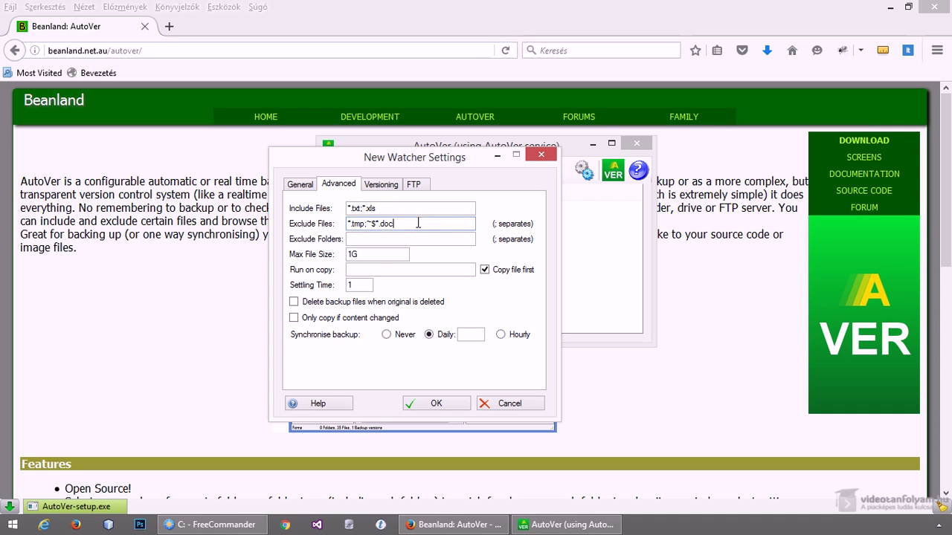
{"action": "left_click_drag", "start_coordinate": [348, 224], "coordinate": [386, 227]}
{"action": "left_click", "coordinate": [398, 224]}
- Try valami;mas as the watcher's excluded folders and clear the entry again
{"action": "type", "text": "vala"}
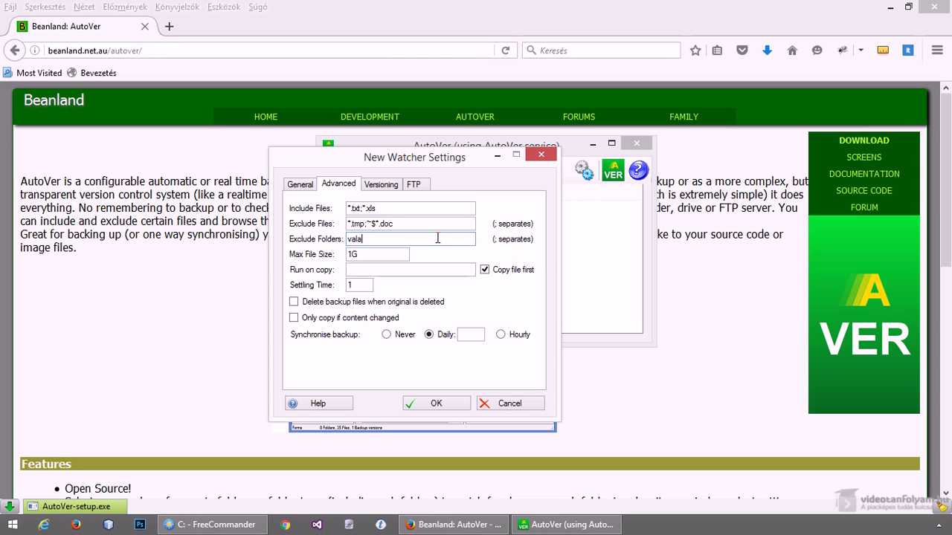
{"action": "type", "text": "mi;mas"}
{"action": "key", "text": "BackSpace"}
{"action": "key", "text": "BackSpace"}
{"action": "key", "text": "BackSpace"}
{"action": "key", "text": "BackSpace"}
{"action": "key", "text": "BackSpace"}
{"action": "key", "text": "BackSpace"}
{"action": "key", "text": "BackSpace"}
{"action": "key", "text": "BackSpace"}
{"action": "key", "text": "BackSpace"}
{"action": "key", "text": "BackSpace"}
{"action": "left_click", "coordinate": [373, 253]}
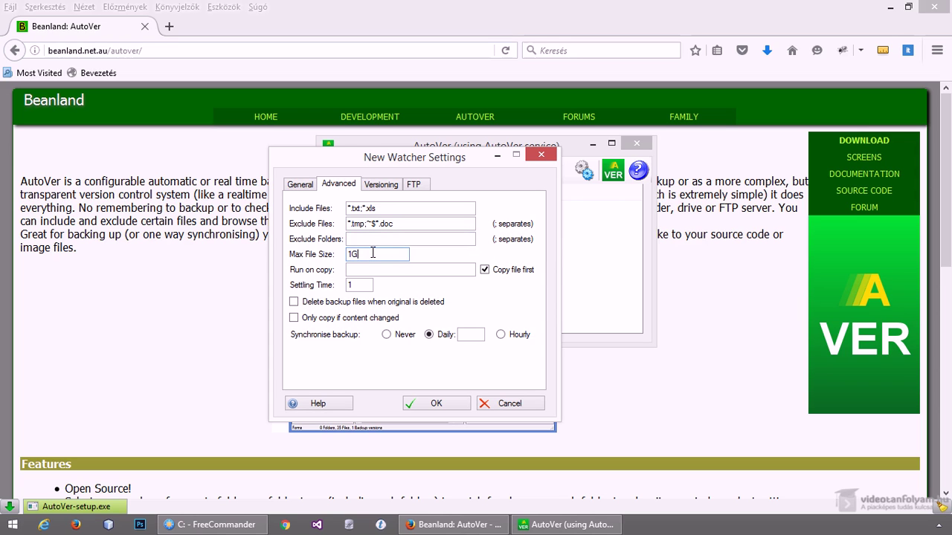
- Set the watcher to copy files only when their content has changed
{"action": "key", "text": "Home"}
{"action": "key", "text": "End"}
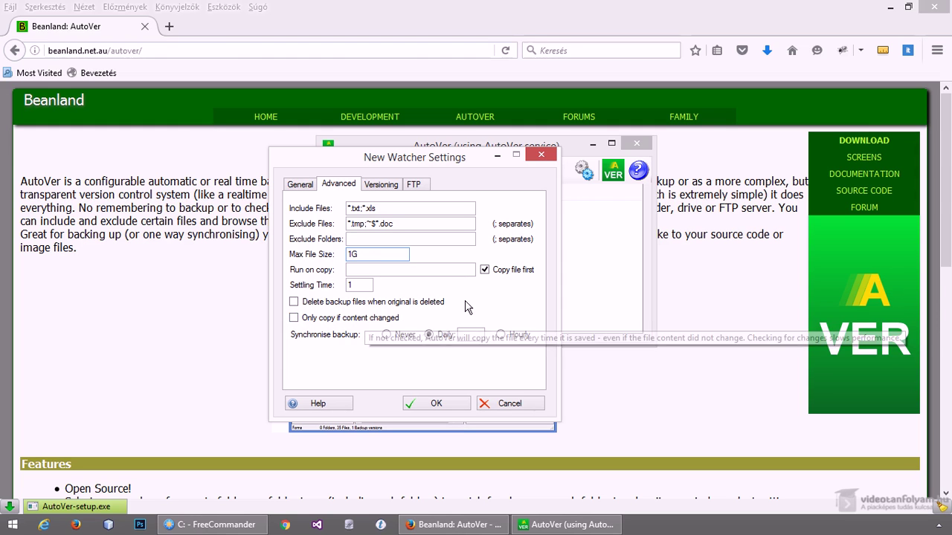
{"action": "left_click", "coordinate": [396, 319]}
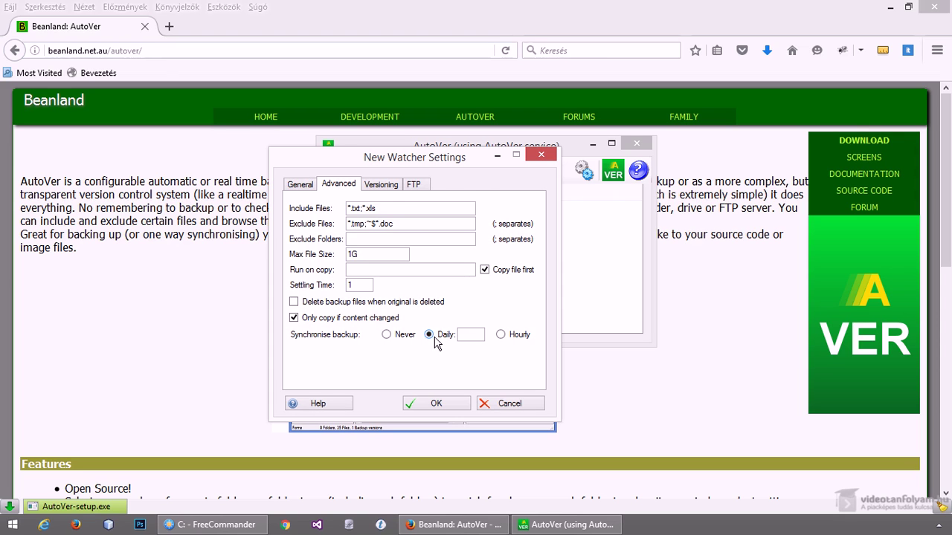
- In the watcher's versioning settings, choose the mode that versions previous backups only
{"action": "left_click", "coordinate": [382, 185]}
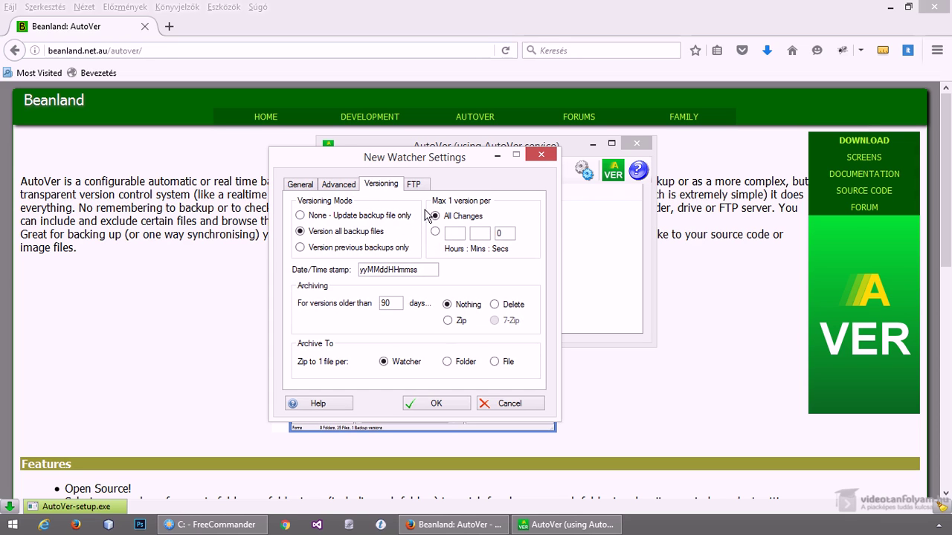
{"action": "left_click", "coordinate": [387, 221]}
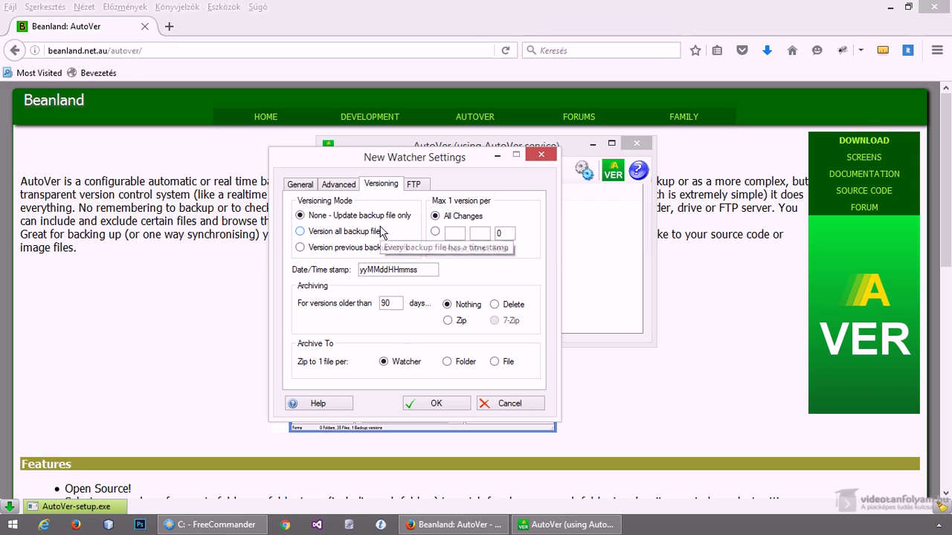
{"action": "left_click", "coordinate": [375, 233]}
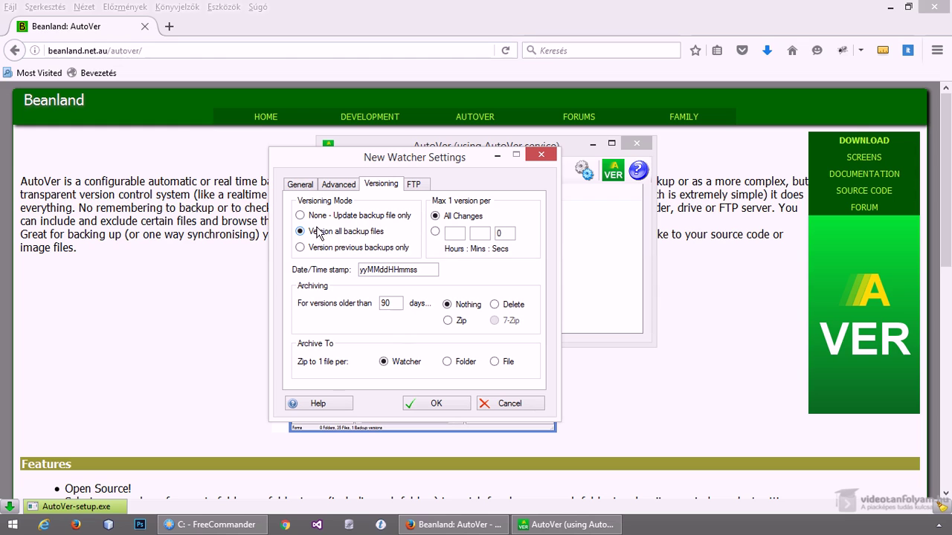
{"action": "left_click", "coordinate": [349, 252]}
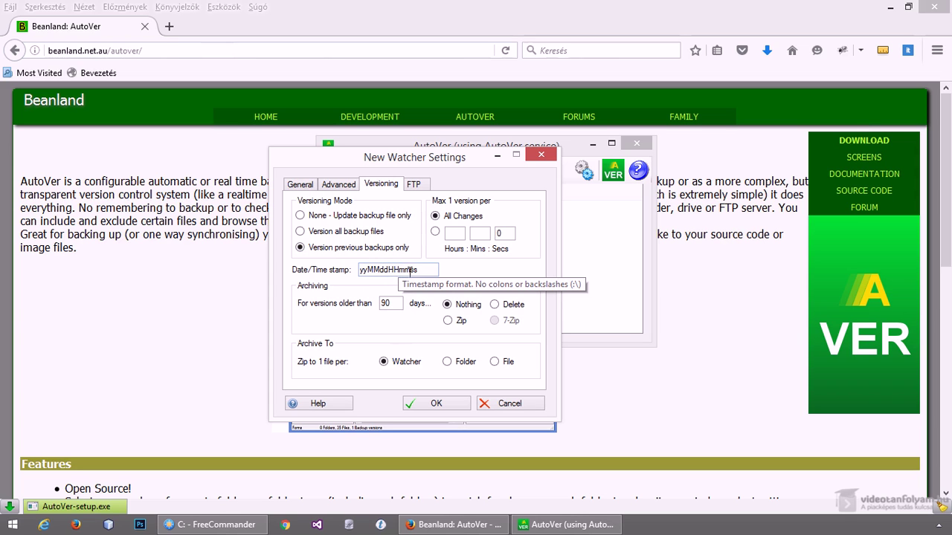
- Separate the parts of the version date/time stamp with commas so the format is yy,MM,dd,HH,mm,ss
{"action": "left_click", "coordinate": [371, 275]}
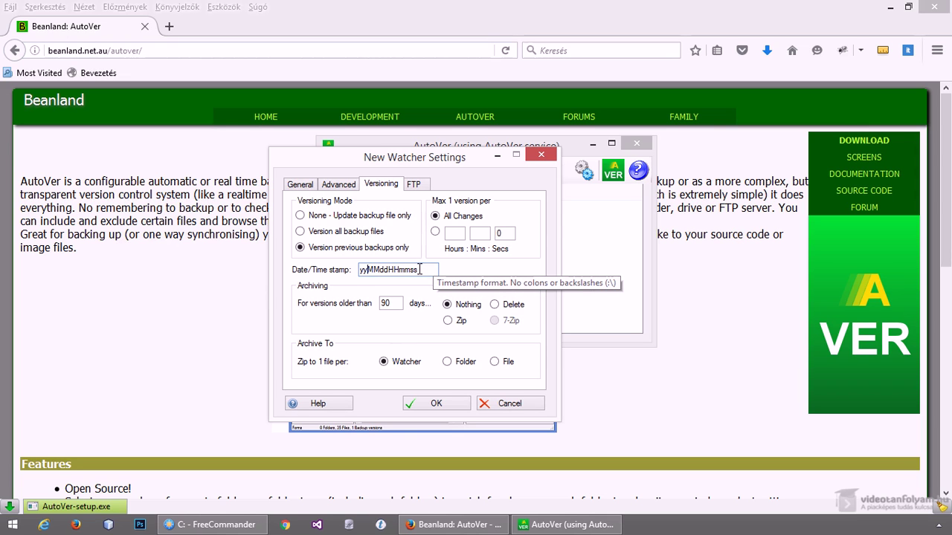
{"action": "type", "text": "."}
{"action": "left_click", "coordinate": [382, 269]}
{"action": "type", "text": "."}
{"action": "left_click", "coordinate": [392, 270]}
{"action": "type", "text": "."}
{"action": "left_click", "coordinate": [407, 270]}
{"action": "type", "text": "."}
{"action": "left_click", "coordinate": [421, 269]}
{"action": "type", "text": "."}
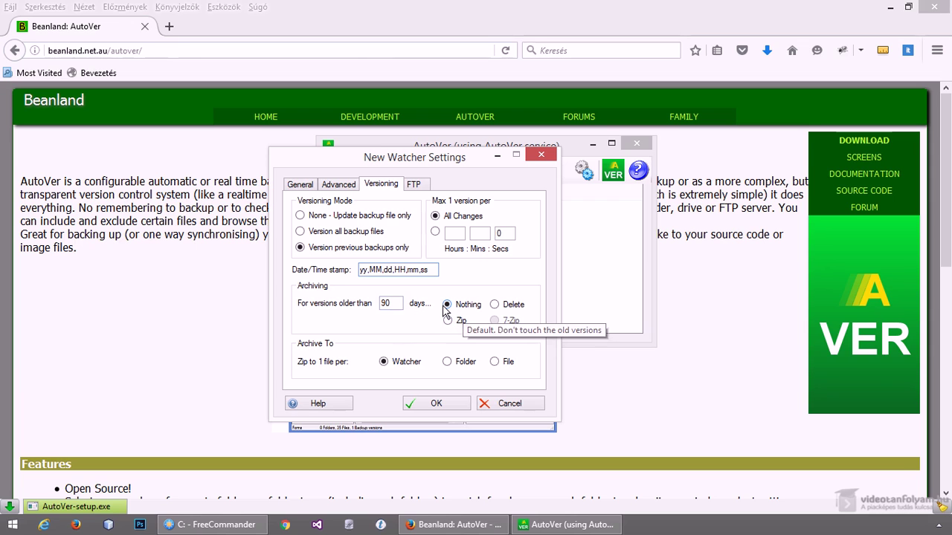
- Choose deletion for archived versions older than 90 days and save the new watcher
{"action": "left_click", "coordinate": [495, 306]}
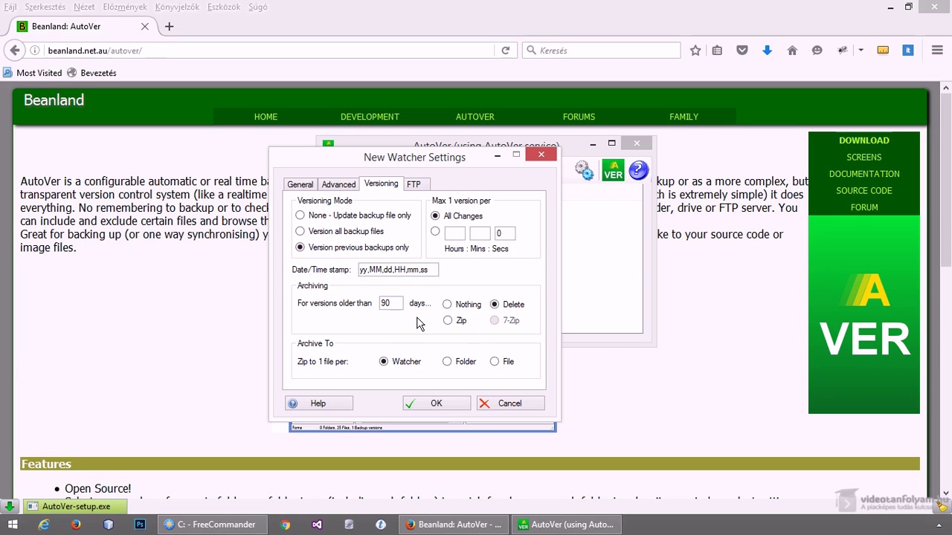
{"action": "left_click", "coordinate": [425, 405]}
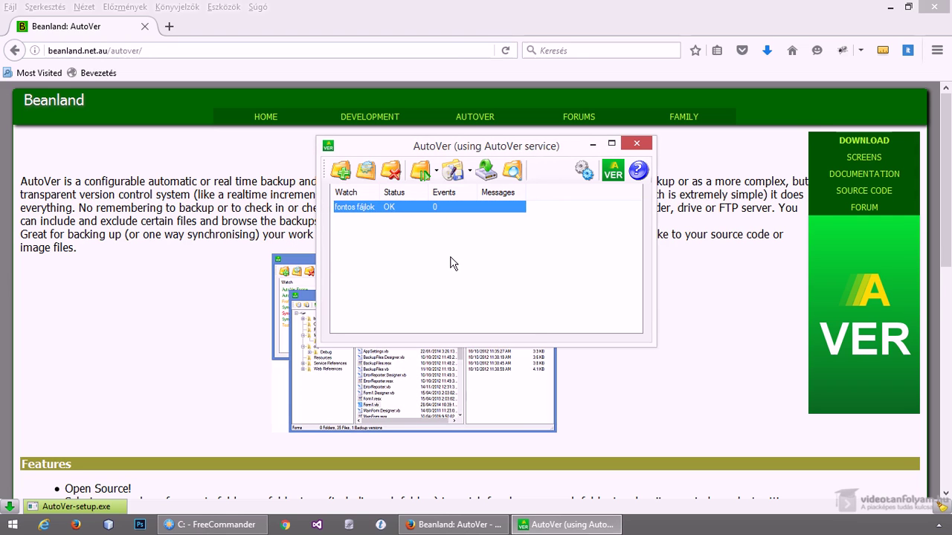
- Switch to FreeCommander and create a new file named valami.txt in C:\letoltesek
{"action": "left_click", "coordinate": [193, 524]}
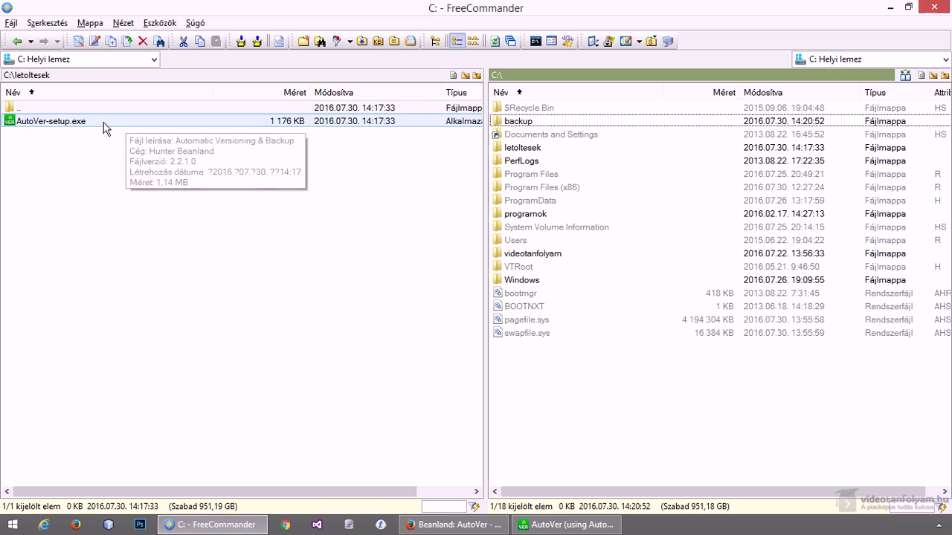
{"action": "left_click", "coordinate": [103, 124]}
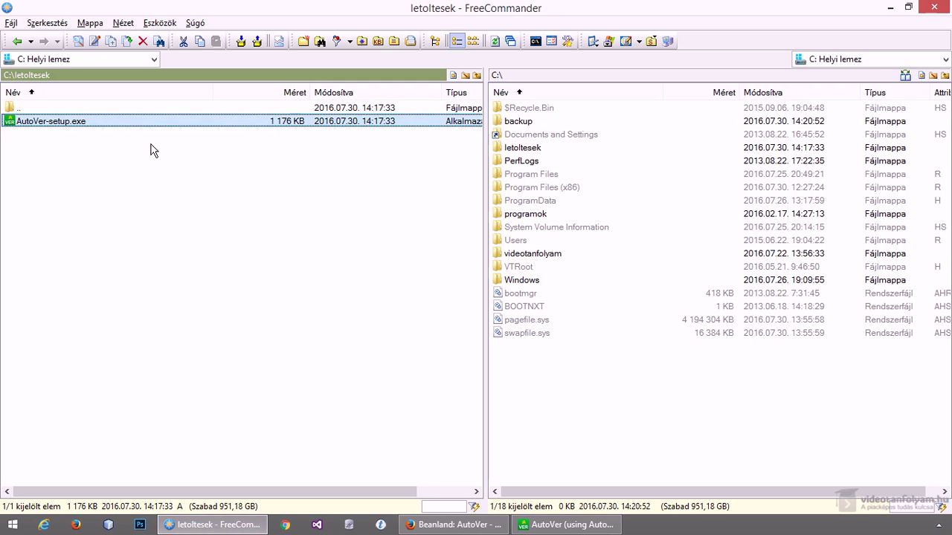
{"action": "type", "text": "a"}
{"action": "key", "text": "shift+F4"}
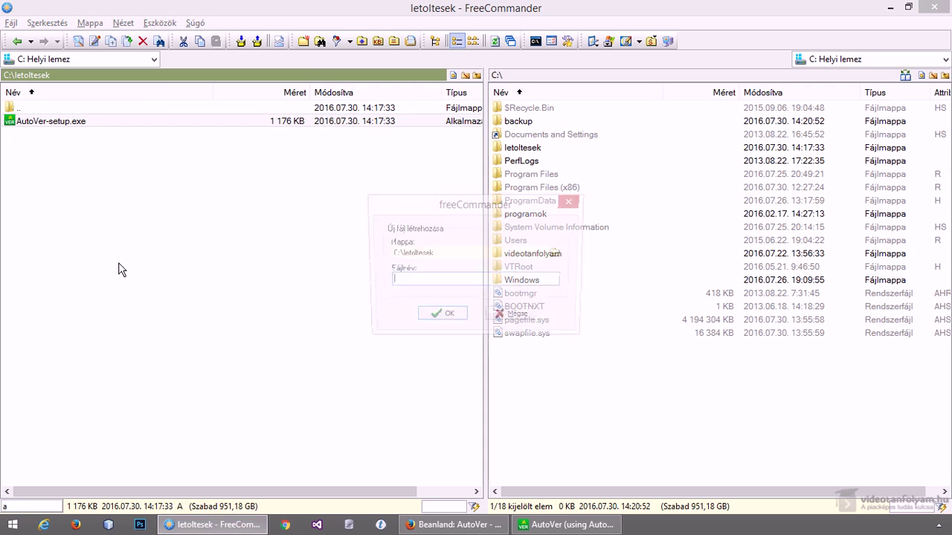
{"action": "type", "text": "valami.txt"}
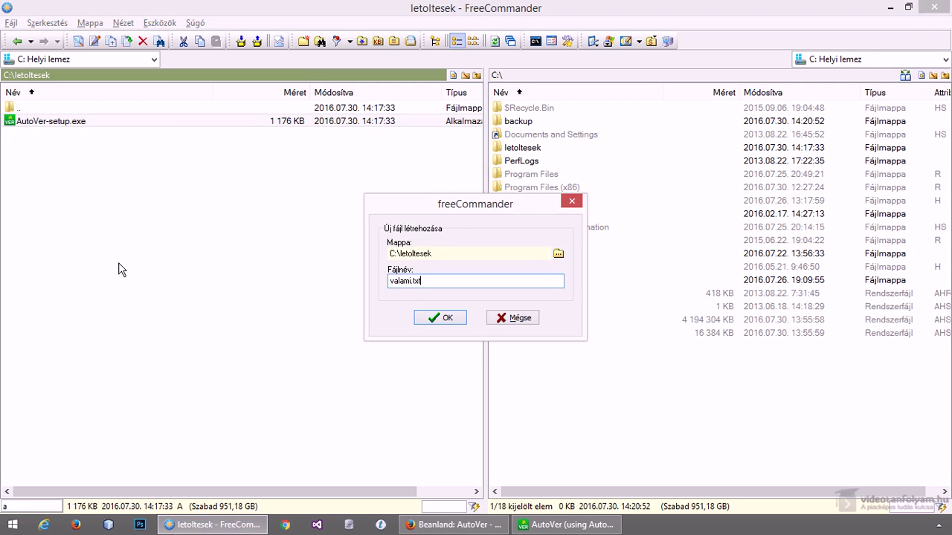
{"action": "key", "text": "Return"}
- Enter the text "fghfghf hfh fhfh" in valami.txt and save the file
{"action": "key", "text": "Return"}
{"action": "type", "text": "fghfghf hfh fhf"}
{"action": "key", "text": "ctrl+s"}
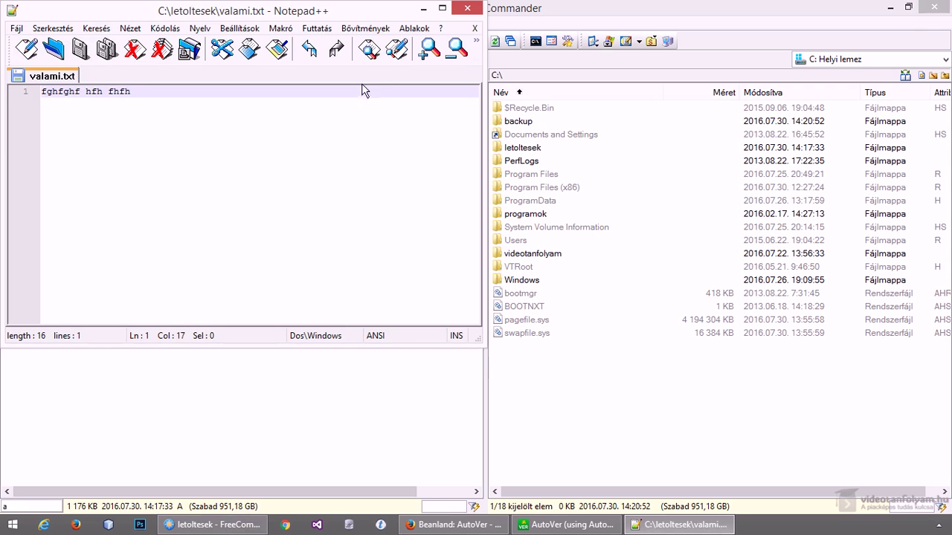
- Open C:\backup in FreeCommander, compare the backup copies of valami.txt and view the content of the one without a timestamp
{"action": "left_click", "coordinate": [261, 471]}
{"action": "double_click", "coordinate": [521, 120]}
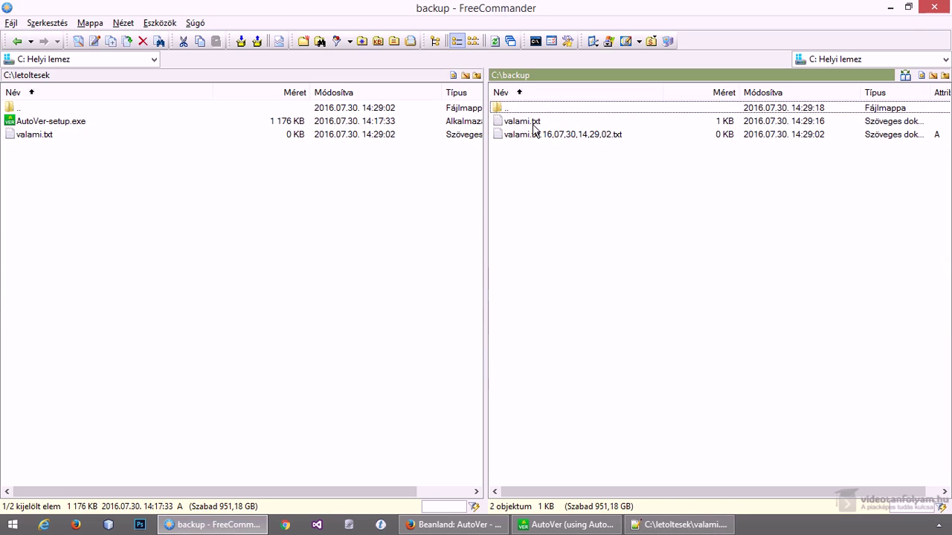
{"action": "left_click", "coordinate": [559, 121]}
{"action": "key", "text": "Down"}
{"action": "key", "text": "Up"}
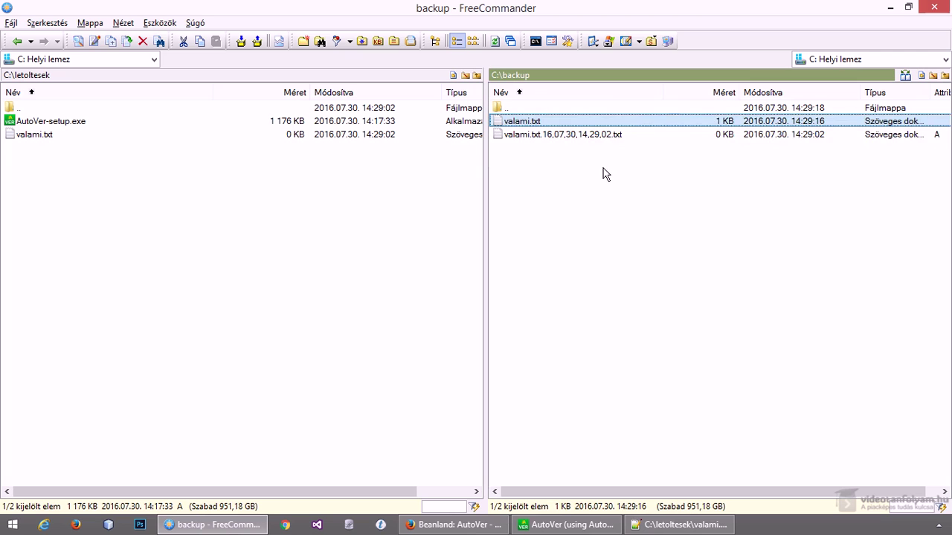
{"action": "left_click", "coordinate": [565, 135]}
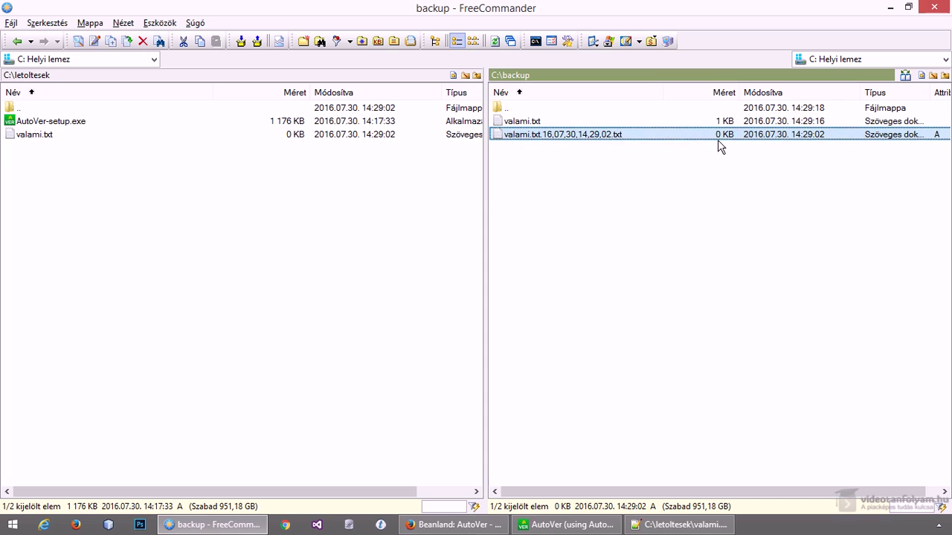
{"action": "left_click", "coordinate": [591, 122]}
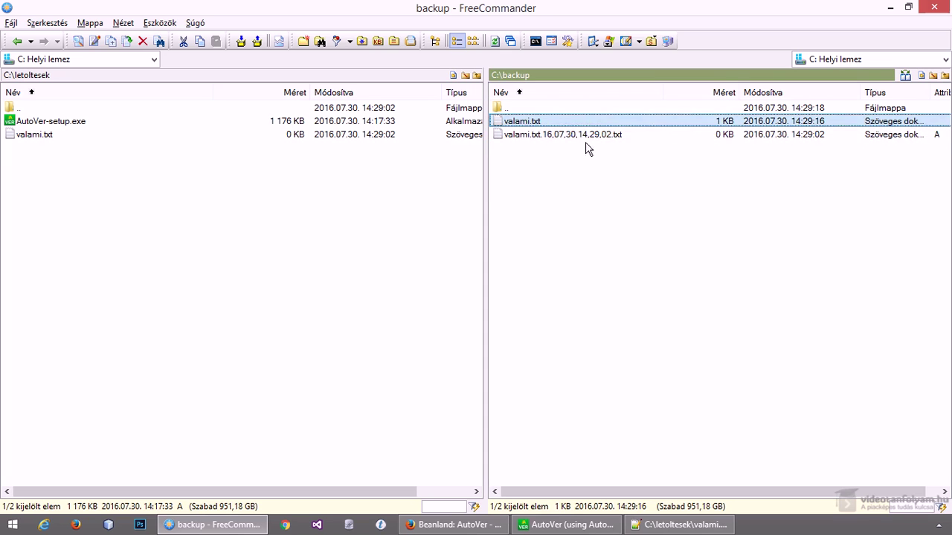
{"action": "key", "text": "F3"}
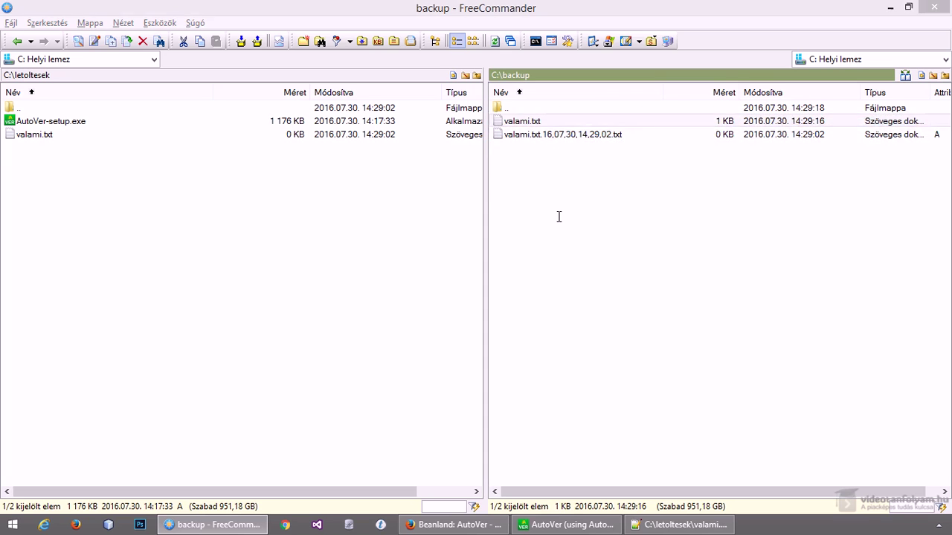
{"action": "left_click", "coordinate": [926, 138]}
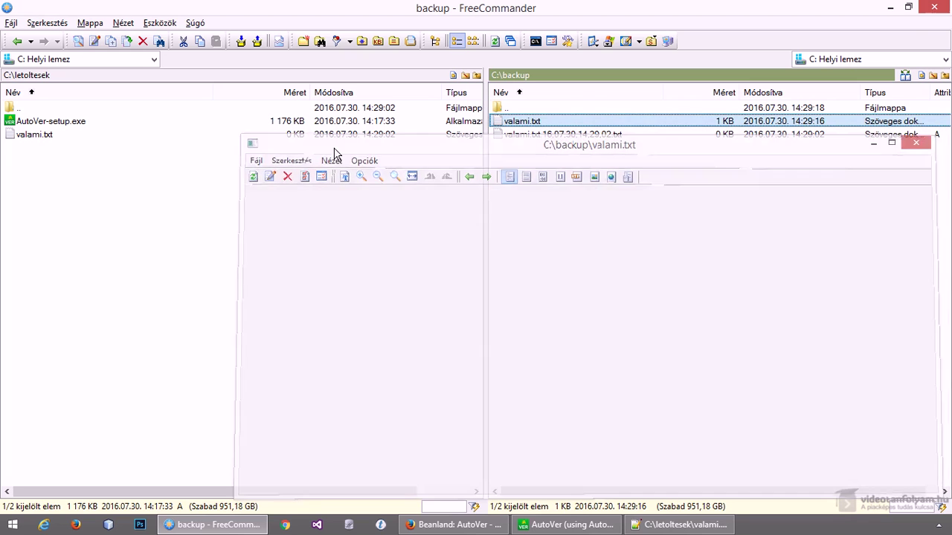
- Switch to Notepad++, add the line "aaaaaaaaaa" below a blank line in valami.txt and save the file
{"action": "left_click", "coordinate": [676, 521]}
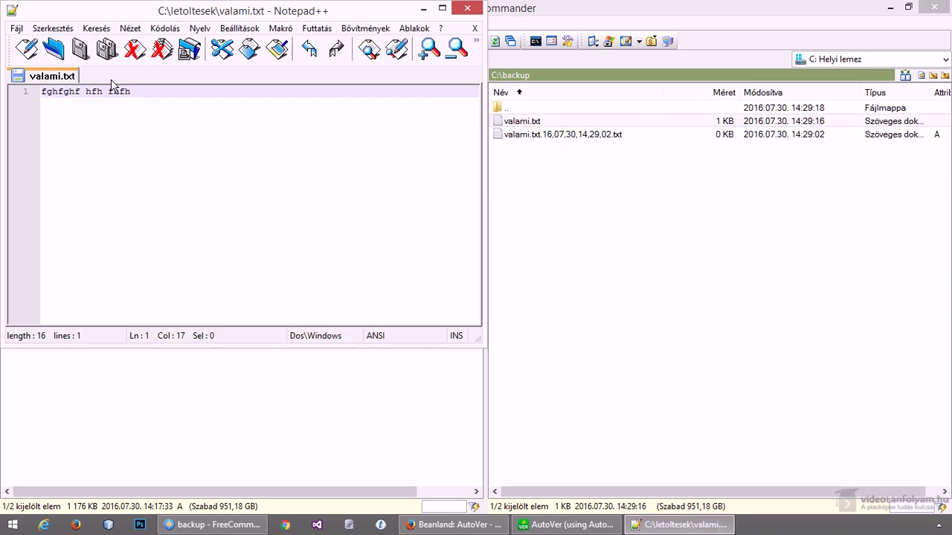
{"action": "key", "text": "Return"}
{"action": "key", "text": "Return"}
{"action": "type", "text": "aaaaaaaaaa"}
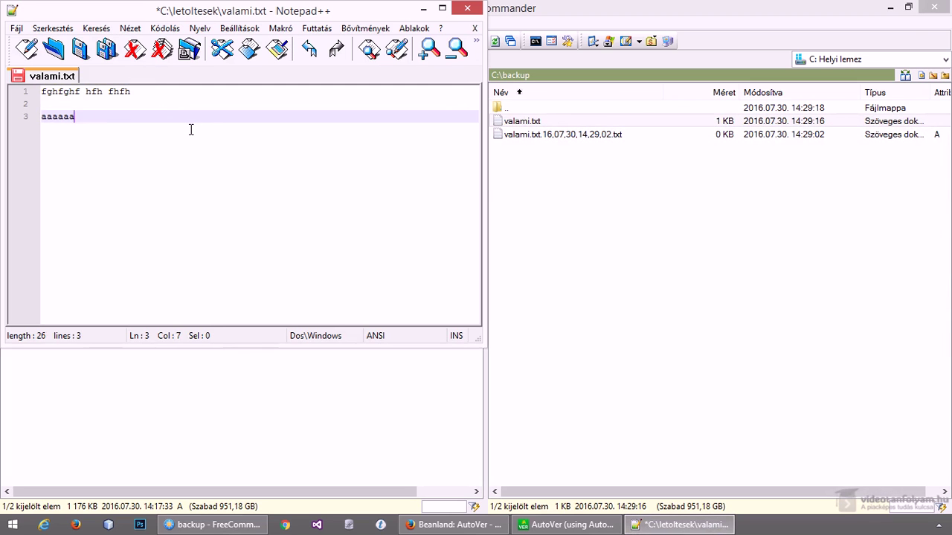
{"action": "key", "text": "ctrl+s"}
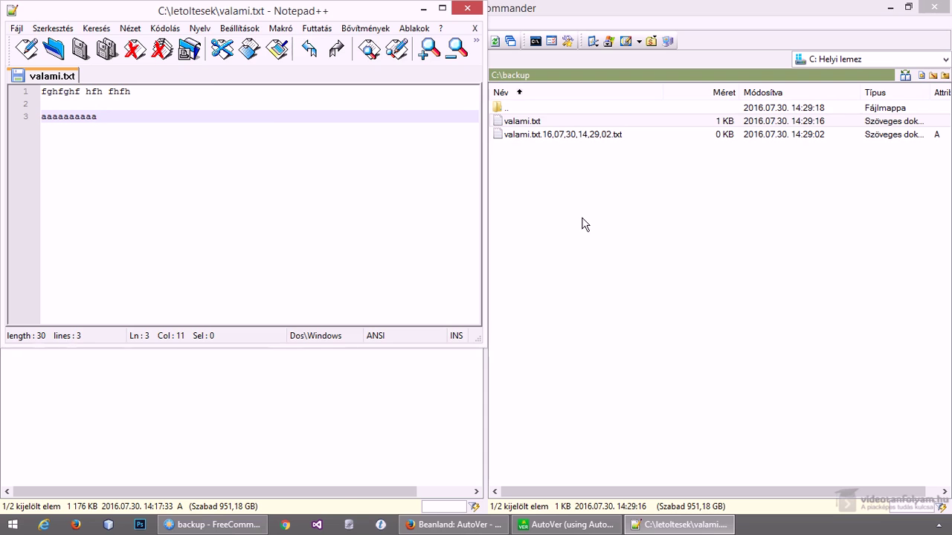
- Return to FreeCommander and view the contents of both timestamped versions and the current valami.txt in C:\backup
{"action": "left_click", "coordinate": [583, 224]}
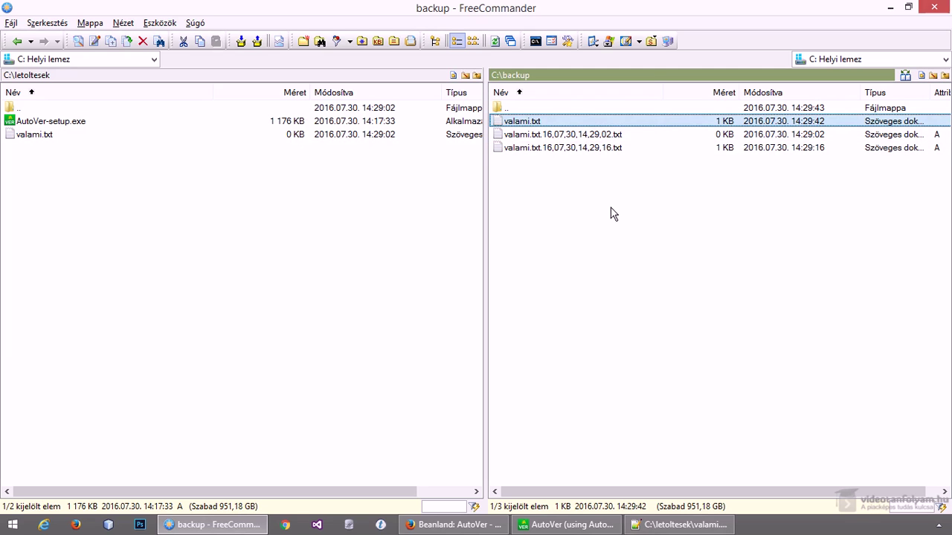
{"action": "key", "text": "Down"}
{"action": "key", "text": "Down"}
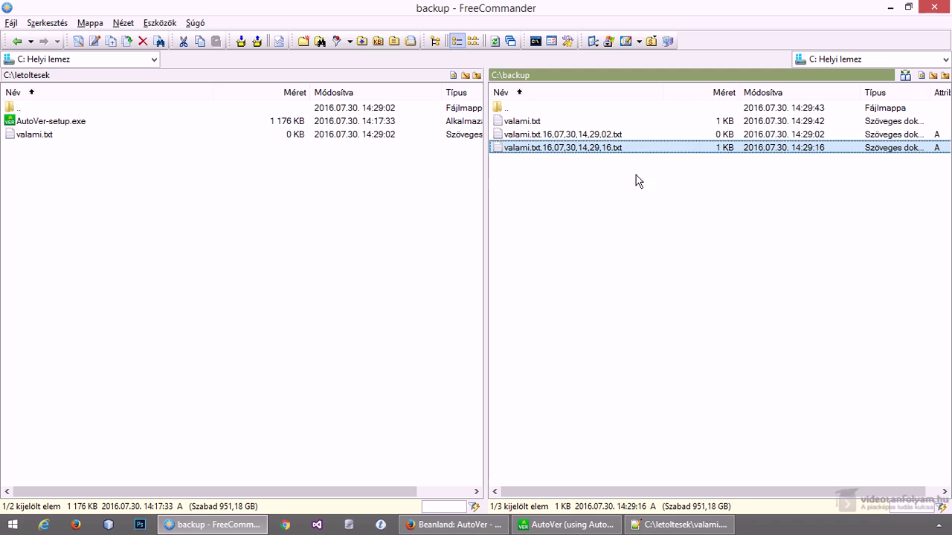
{"action": "key", "text": "F3"}
{"action": "key", "text": "Escape"}
{"action": "key", "text": "Up"}
{"action": "key", "text": "F3"}
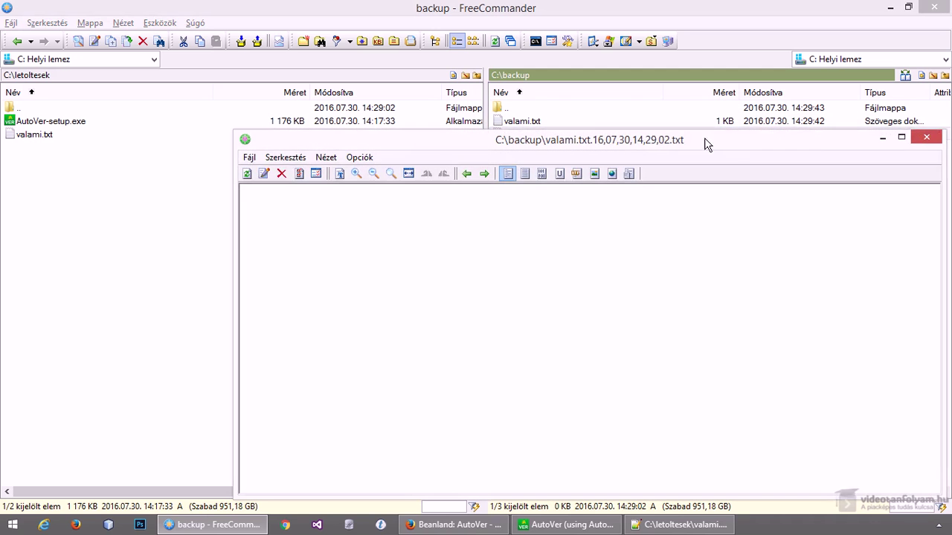
{"action": "left_click", "coordinate": [926, 137]}
{"action": "left_click", "coordinate": [547, 123]}
{"action": "key", "text": "F3"}
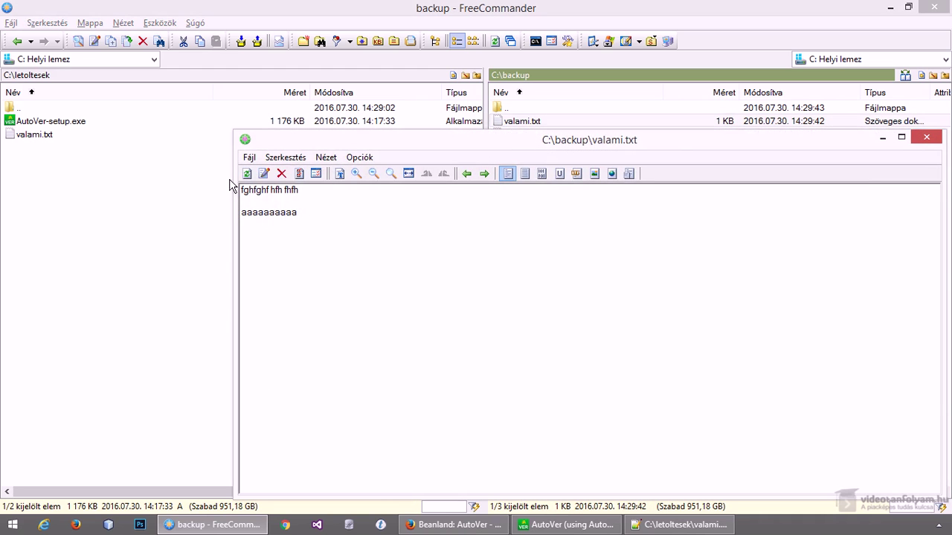
{"action": "left_click", "coordinate": [927, 138]}
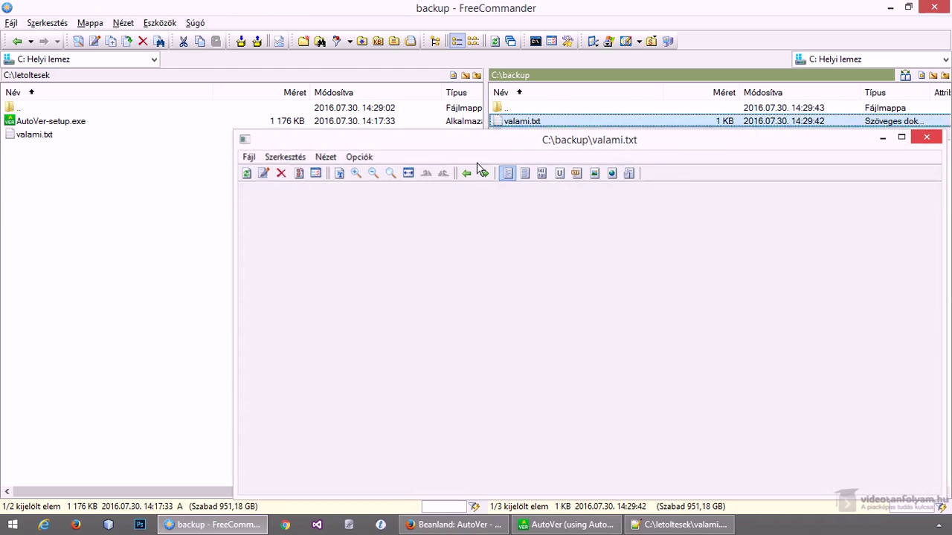
- Switch to Notepad++, add the line "bbbbbbbb" below the existing text of valami.txt and save the file
{"action": "key", "text": "alt+Tab"}
{"action": "key", "text": "Return"}
{"action": "type", "text": "bbbbbbbb"}
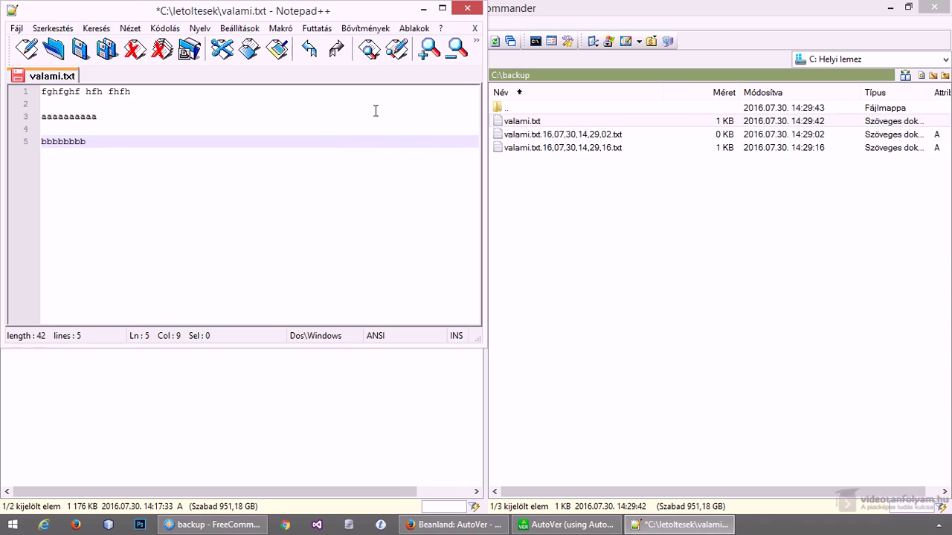
{"action": "key", "text": "ctrl+s"}
- Return to FreeCommander and view the current valami.txt and its versions stamped 14,29,02 and 14,29,16 in C:\backup
{"action": "key", "text": "alt+Tab"}
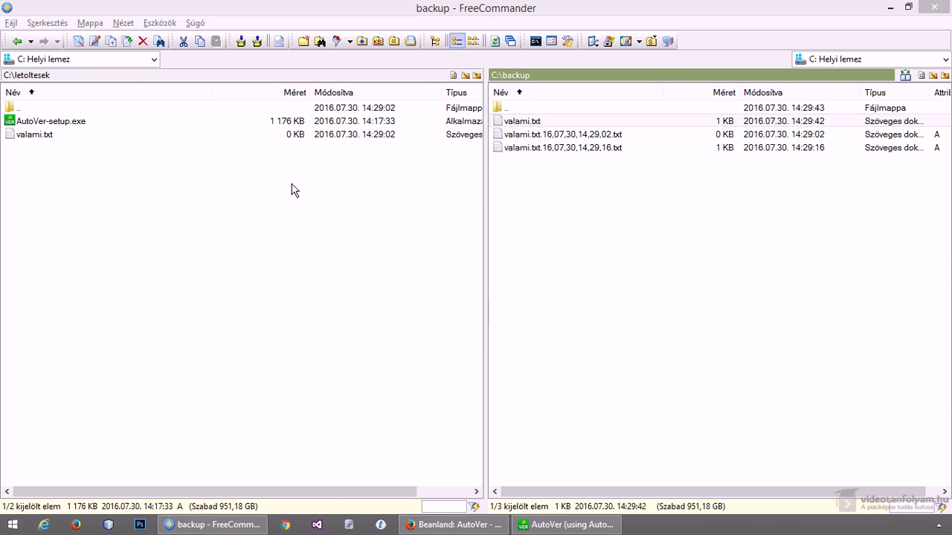
{"action": "key", "text": "F3"}
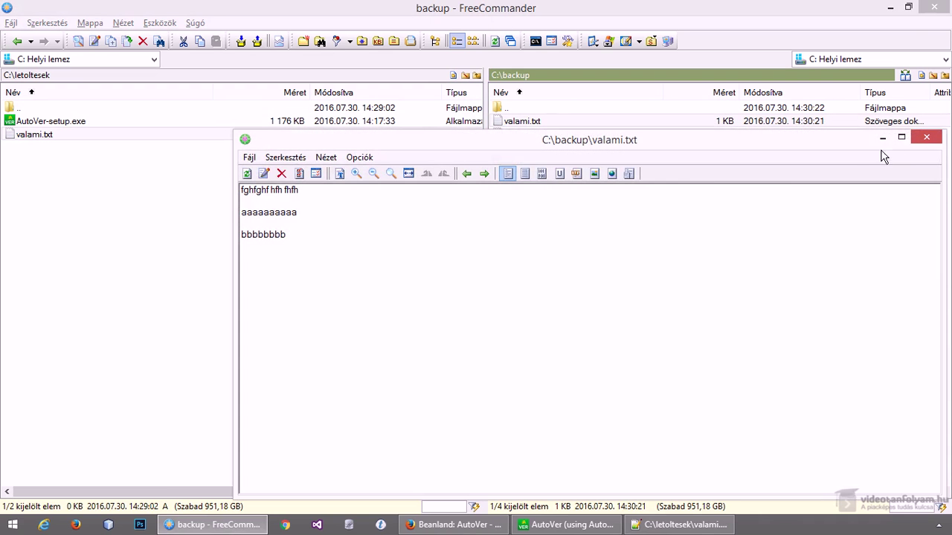
{"action": "left_click", "coordinate": [925, 140]}
{"action": "left_click", "coordinate": [577, 134]}
{"action": "key", "text": "F3"}
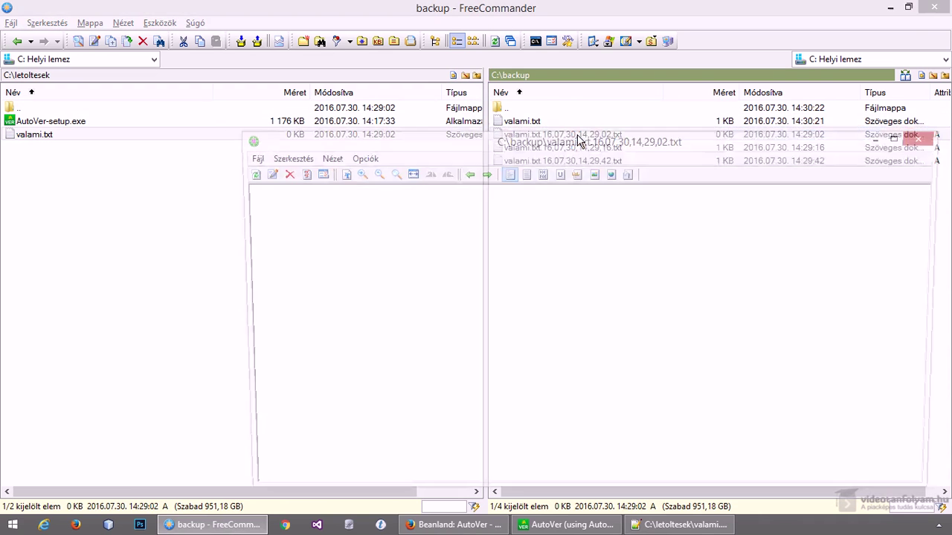
{"action": "left_click", "coordinate": [926, 137]}
{"action": "key", "text": "Down"}
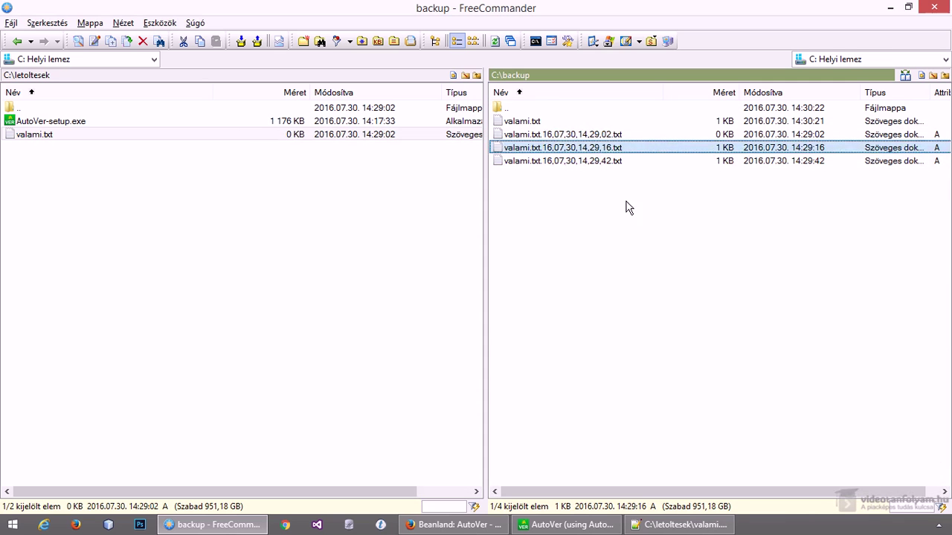
{"action": "key", "text": "F3"}
{"action": "left_click", "coordinate": [925, 136]}
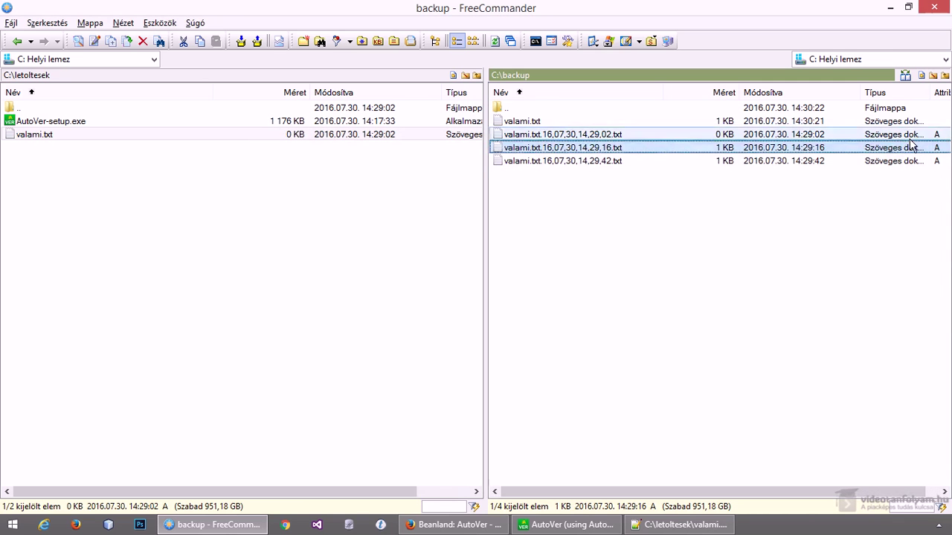
- View the contents of the valami.txt version stamped 14,29,42 in C:\backup
{"action": "key", "text": "Down"}
{"action": "key", "text": "F3"}
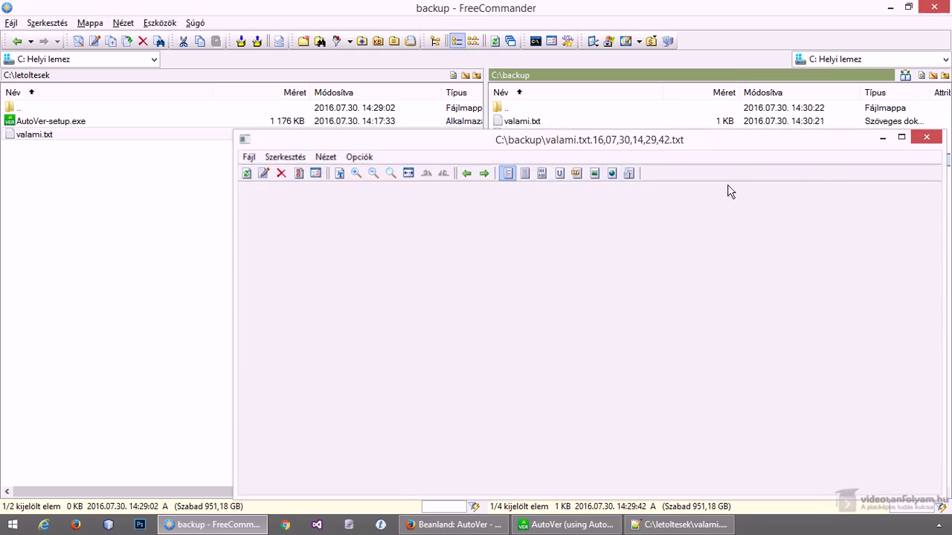
{"action": "key", "text": "Escape"}
- Switch to Notepad++, add the line "cccccccccccccc" below a blank line at the end of valami.txt and save the file
{"action": "left_click", "coordinate": [680, 525]}
{"action": "key", "text": "Return"}
{"action": "key", "text": "Return"}
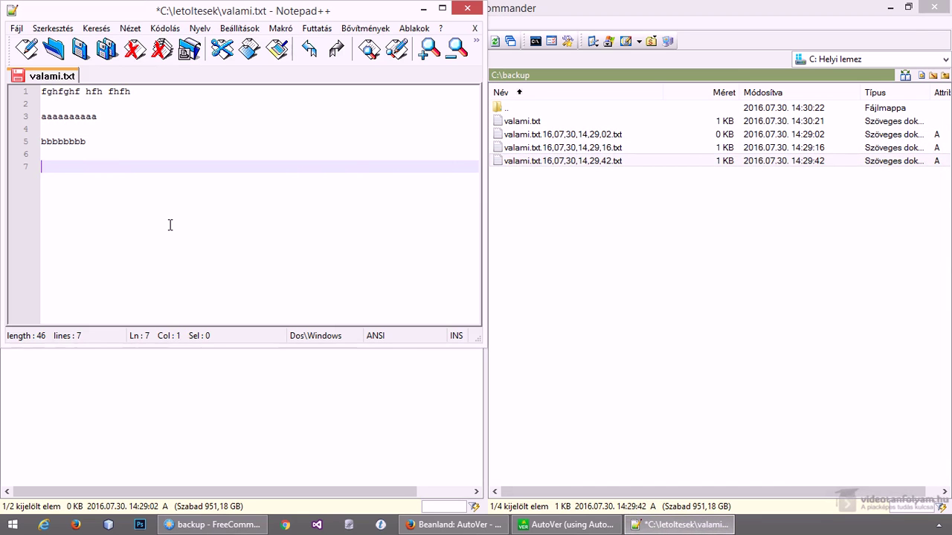
{"action": "type", "text": "cccccccccccccc"}
{"action": "key", "text": "ctrl+s"}
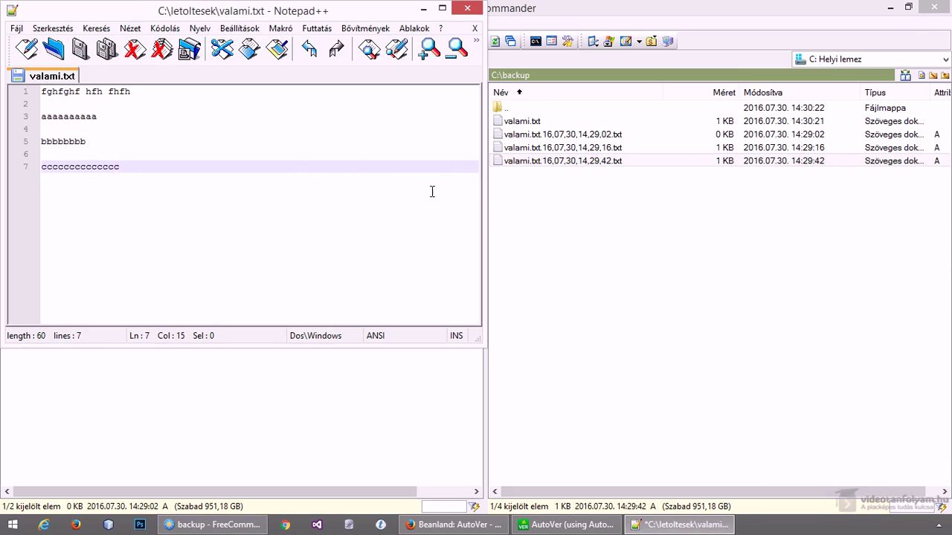
- Return to FreeCommander, view the version stamped 14,30,21 and the current valami.txt in C:\backup, and go through the listed versions
{"action": "left_click", "coordinate": [546, 208]}
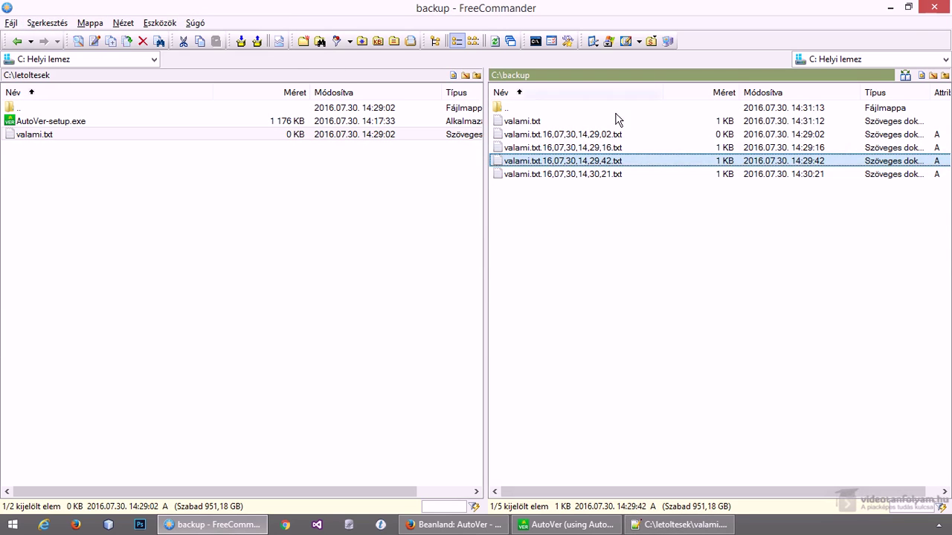
{"action": "left_click", "coordinate": [608, 174]}
{"action": "key", "text": "F3"}
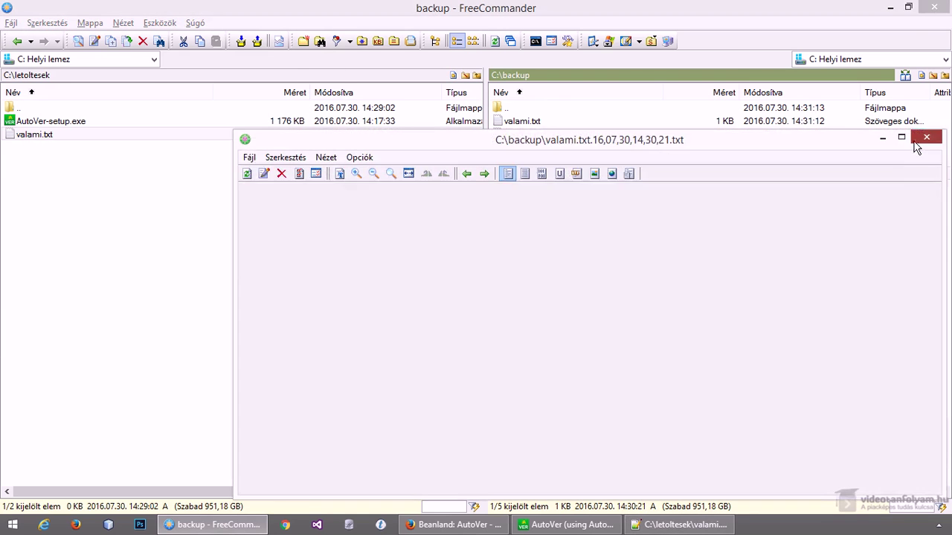
{"action": "left_click", "coordinate": [926, 137]}
{"action": "left_click", "coordinate": [522, 121]}
{"action": "key", "text": "F3"}
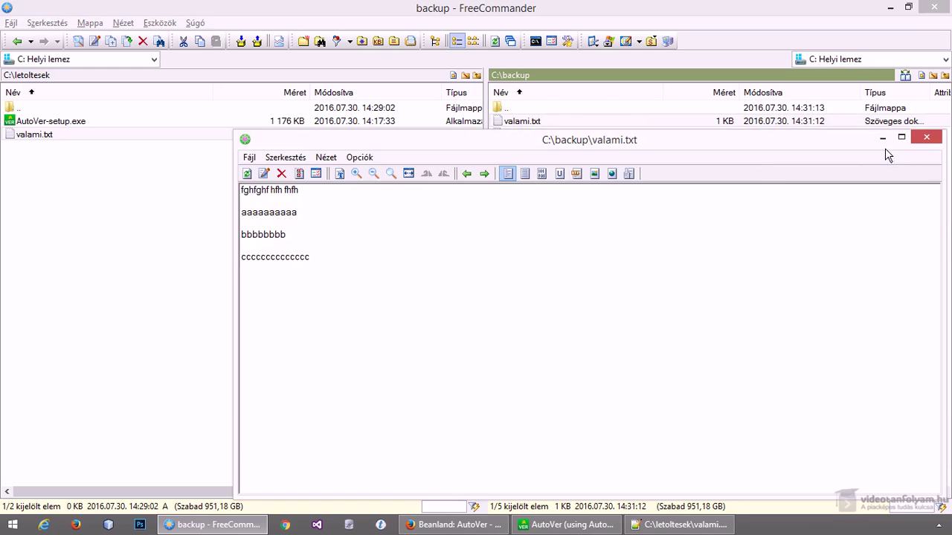
{"action": "left_click", "coordinate": [926, 138]}
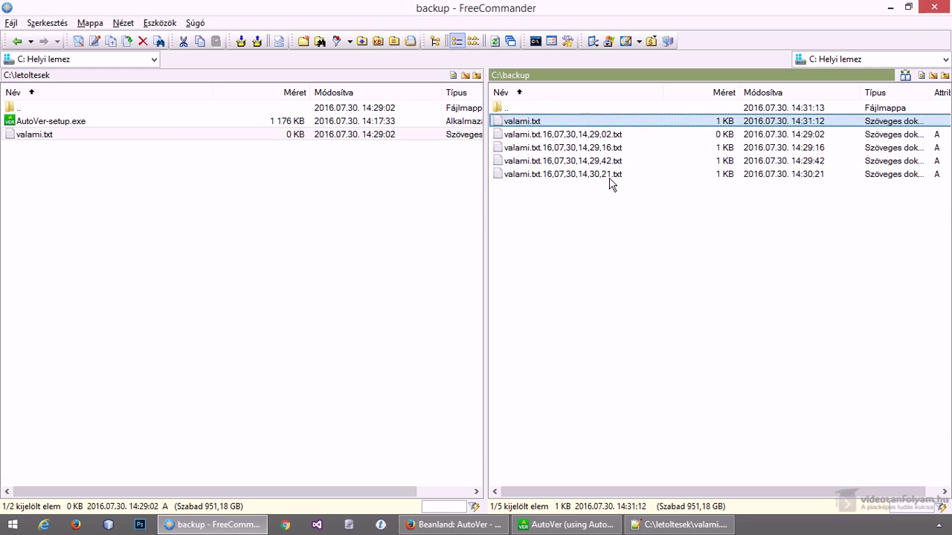
{"action": "left_click", "coordinate": [569, 134]}
{"action": "left_click", "coordinate": [568, 148]}
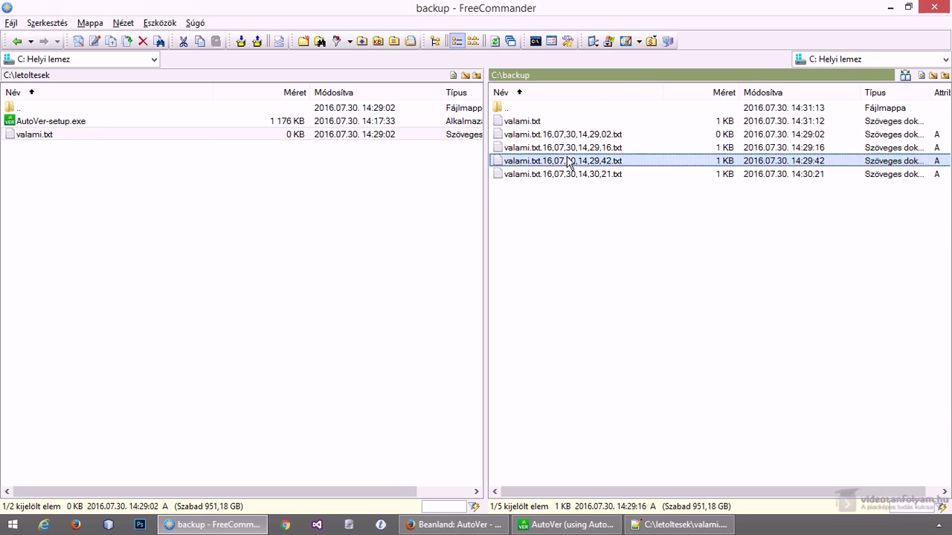
{"action": "left_click", "coordinate": [567, 160]}
{"action": "left_click", "coordinate": [565, 173]}
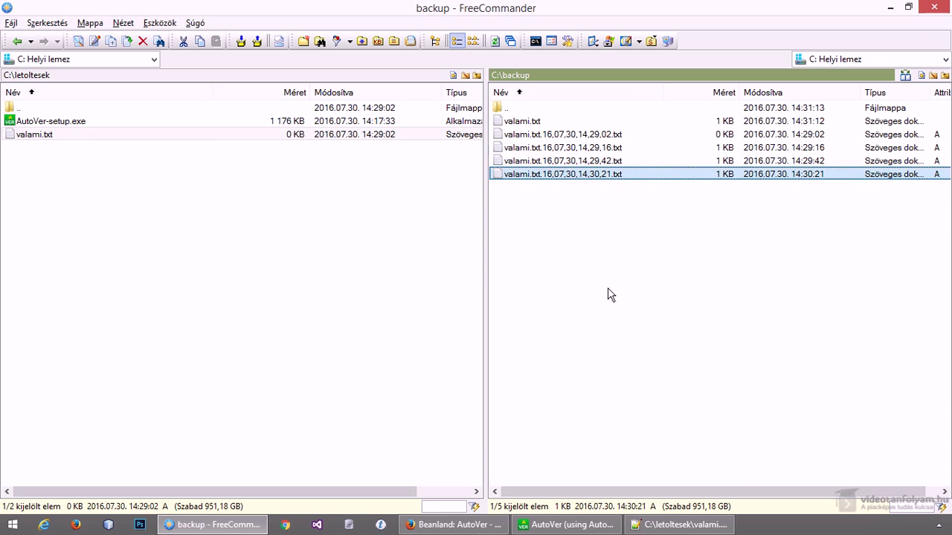
- Switch to AutoVer and pause the "fontos fájlok" watcher
{"action": "left_click", "coordinate": [584, 524]}
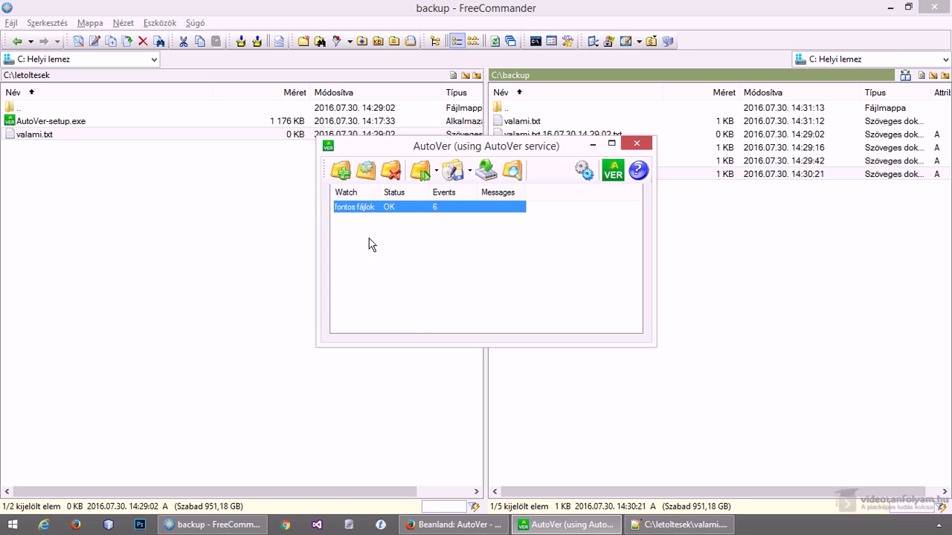
{"action": "left_click", "coordinate": [422, 177]}
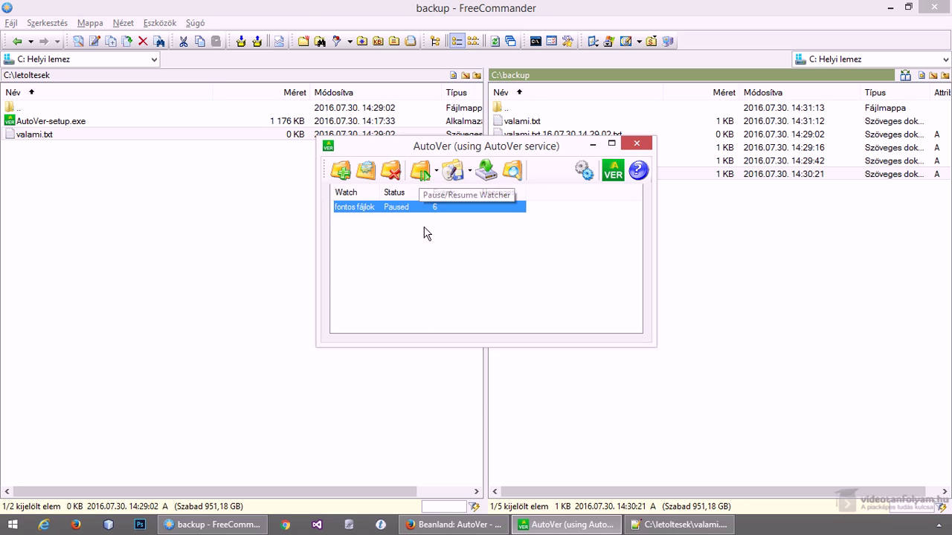
- Switch to Notepad++, add the line "ddddddddddd" below a blank line at the end of valami.txt and save the file
{"action": "left_click", "coordinate": [675, 524]}
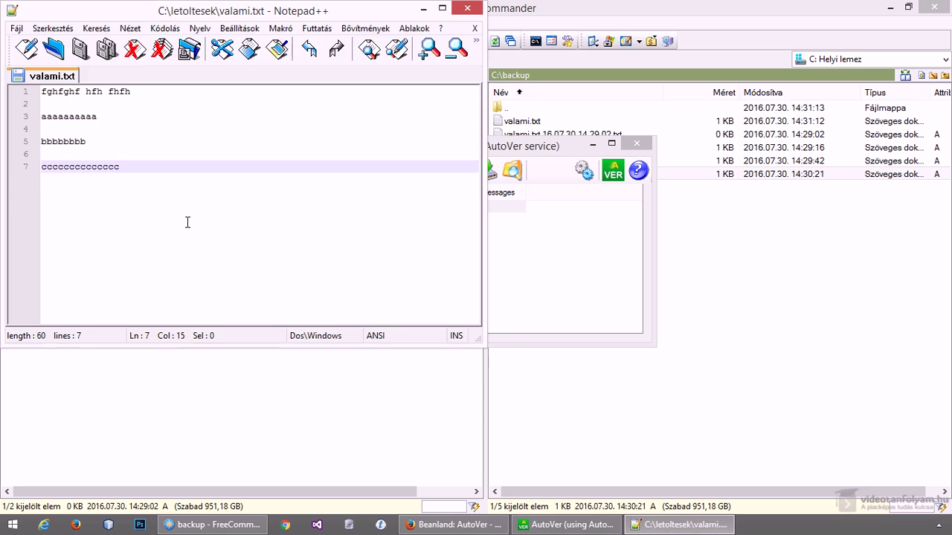
{"action": "key", "text": "Return"}
{"action": "key", "text": "Return"}
{"action": "type", "text": "ddddddddddd"}
{"action": "key", "text": "ctrl+s"}
- Return to FreeCommander and view the current valami.txt in C:\backup to check whether the last edit was backed up
{"action": "left_click", "coordinate": [734, 247]}
{"action": "left_click", "coordinate": [550, 134]}
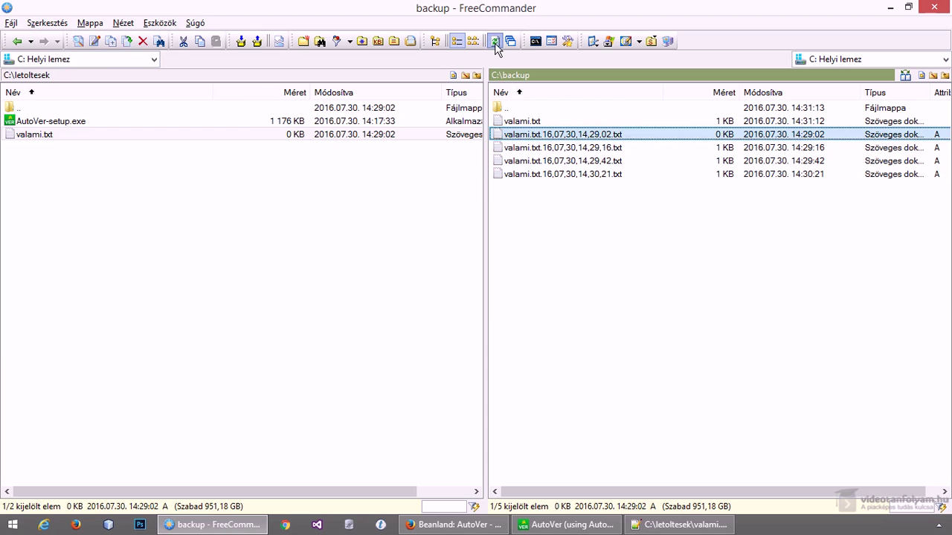
{"action": "left_click", "coordinate": [547, 121]}
{"action": "key", "text": "F3"}
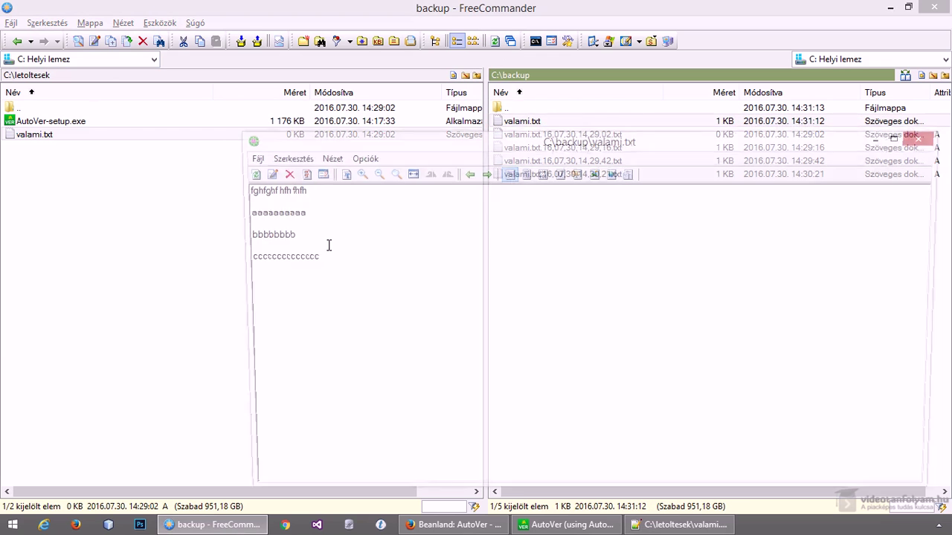
{"action": "left_click", "coordinate": [926, 138]}
- Switch to AutoVer and resume the "fontos fájlok" watcher
{"action": "left_click", "coordinate": [565, 524]}
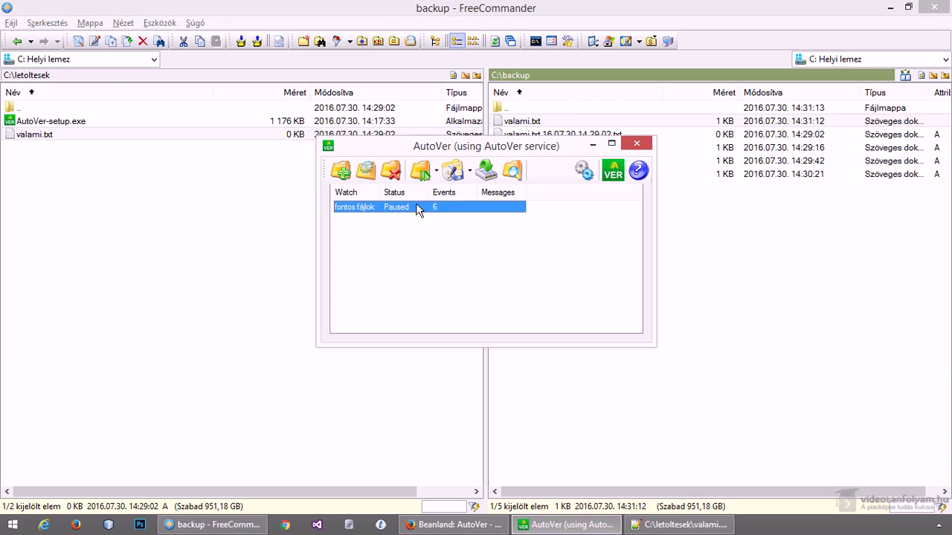
{"action": "left_click", "coordinate": [419, 171]}
{"action": "left_click", "coordinate": [493, 173]}
{"action": "left_click", "coordinate": [512, 191]}
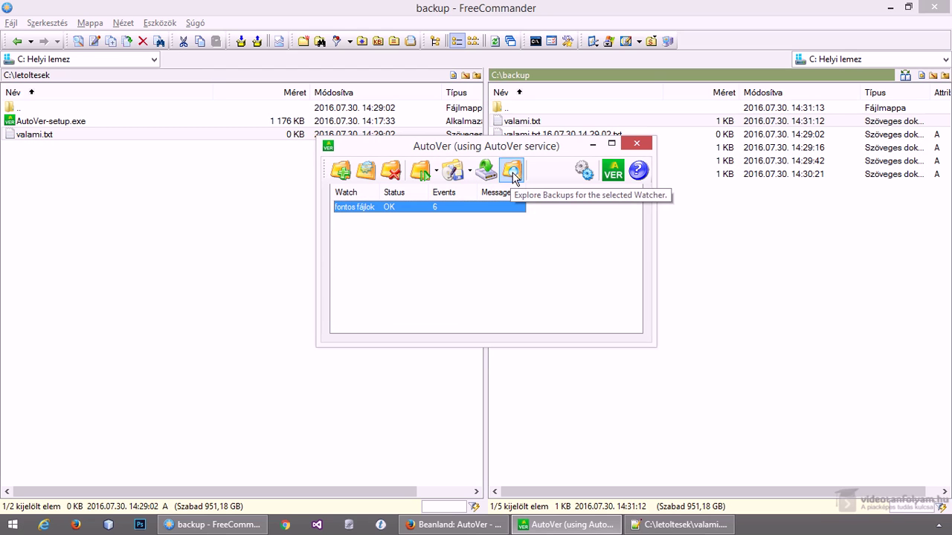
- Open the Backup Explorer for the "fontos fájlok" watcher and list the stored versions of valami.txt
{"action": "left_click", "coordinate": [512, 172]}
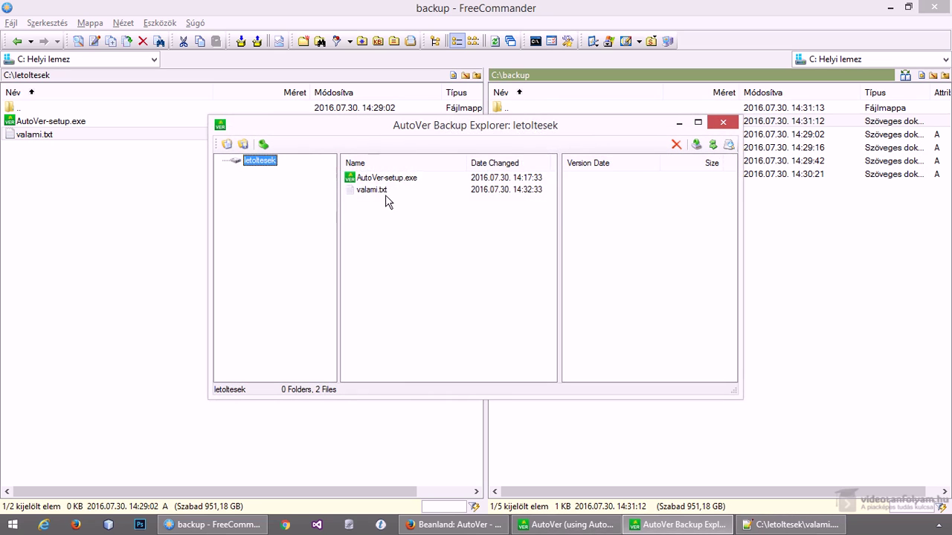
{"action": "left_click", "coordinate": [379, 192]}
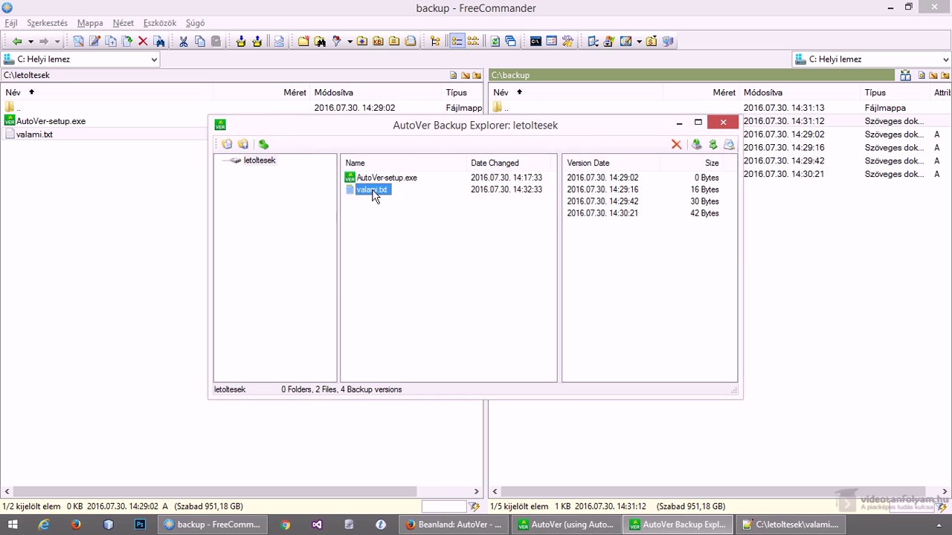
{"action": "left_click", "coordinate": [253, 161]}
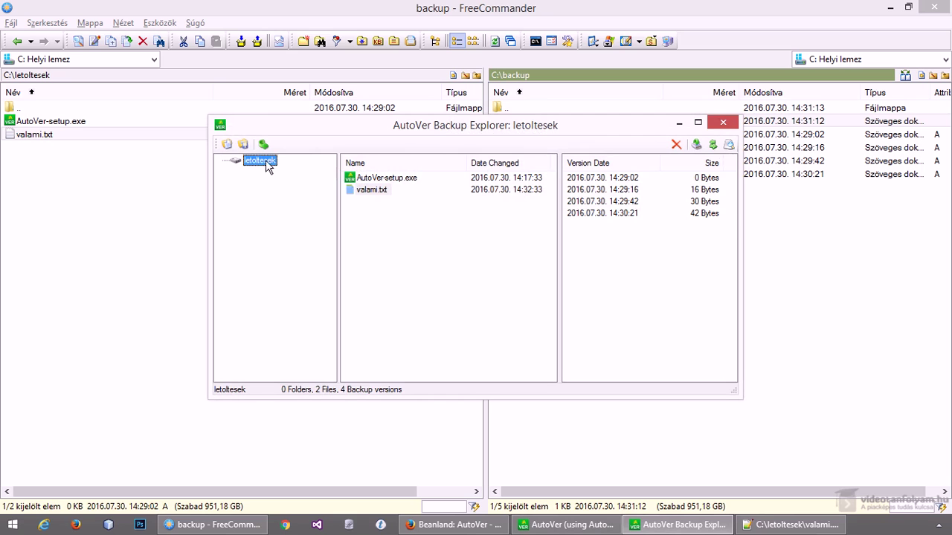
{"action": "left_click", "coordinate": [376, 191]}
- View the 14:30:21 version of valami.txt in its associated application and close it
{"action": "left_click", "coordinate": [632, 180]}
{"action": "left_click", "coordinate": [628, 190]}
{"action": "double_click", "coordinate": [602, 212]}
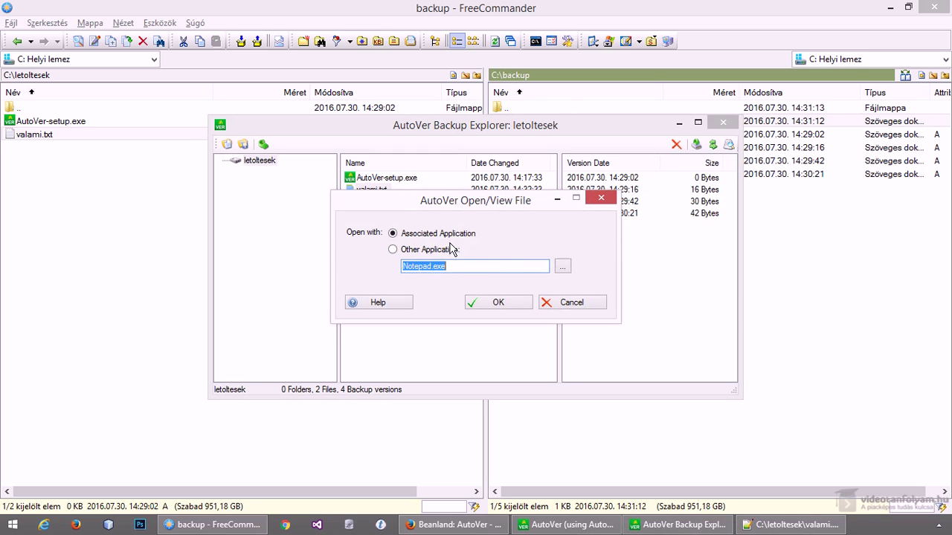
{"action": "left_click", "coordinate": [497, 305]}
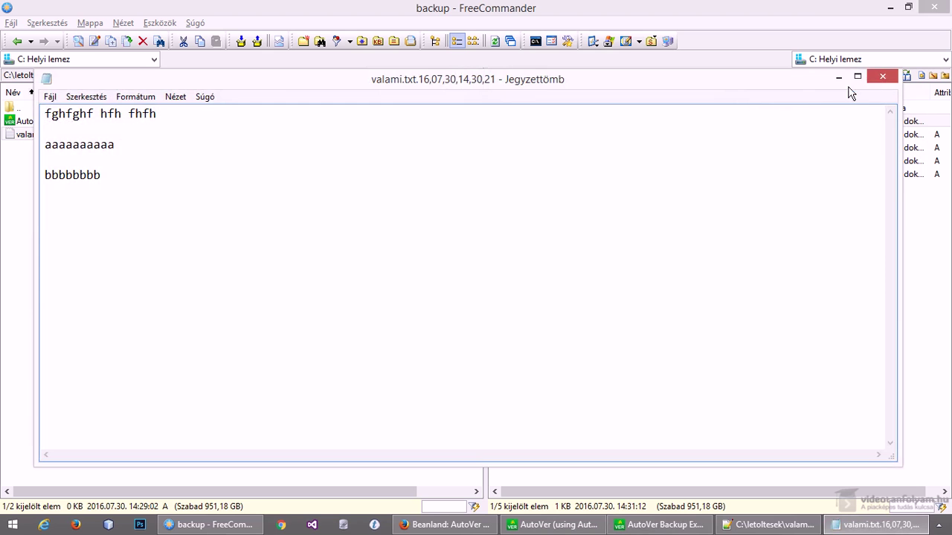
{"action": "left_click", "coordinate": [883, 76]}
- Restore the 14:29:02 version as C:\letoltesek\valami.txt and check the file in FreeCommander
{"action": "left_click", "coordinate": [594, 178]}
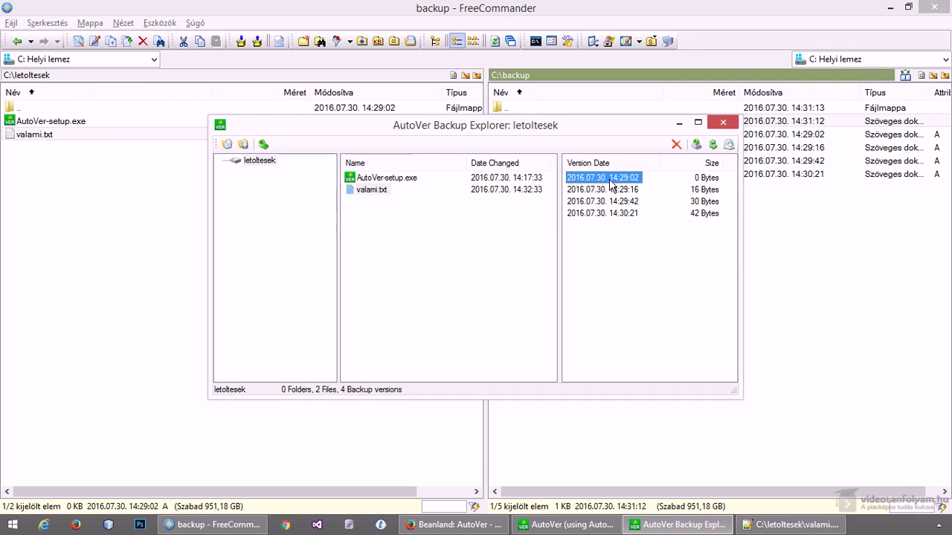
{"action": "right_click", "coordinate": [610, 184]}
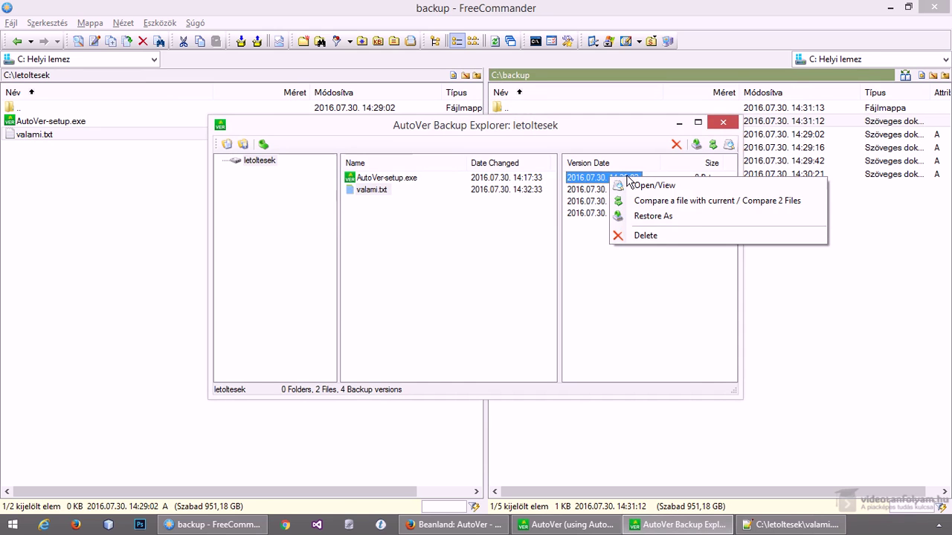
{"action": "left_click", "coordinate": [653, 216]}
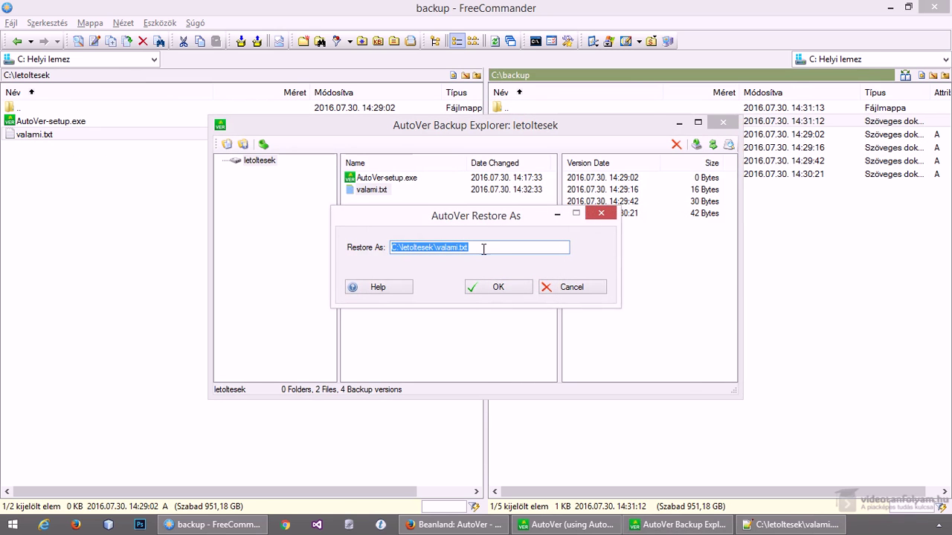
{"action": "left_click", "coordinate": [496, 289]}
{"action": "left_click", "coordinate": [38, 198]}
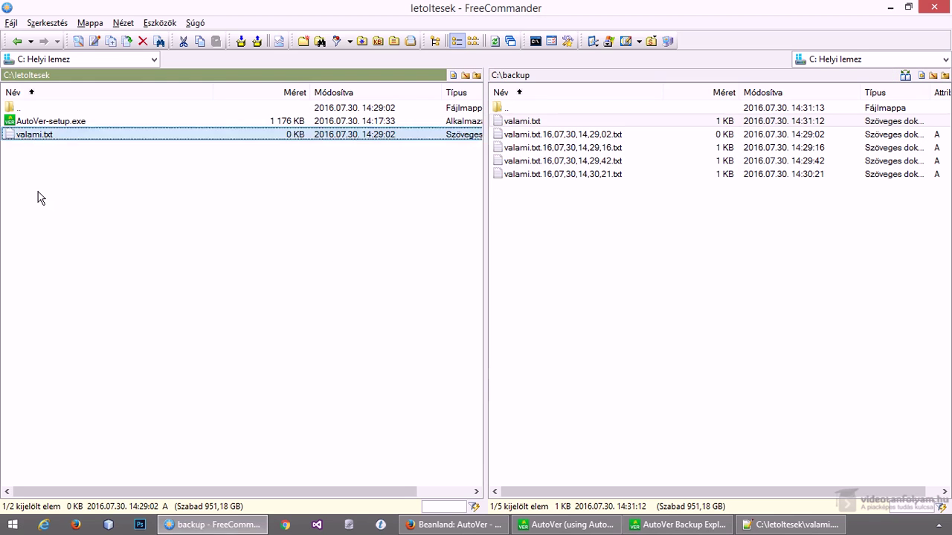
{"action": "left_click", "coordinate": [62, 139]}
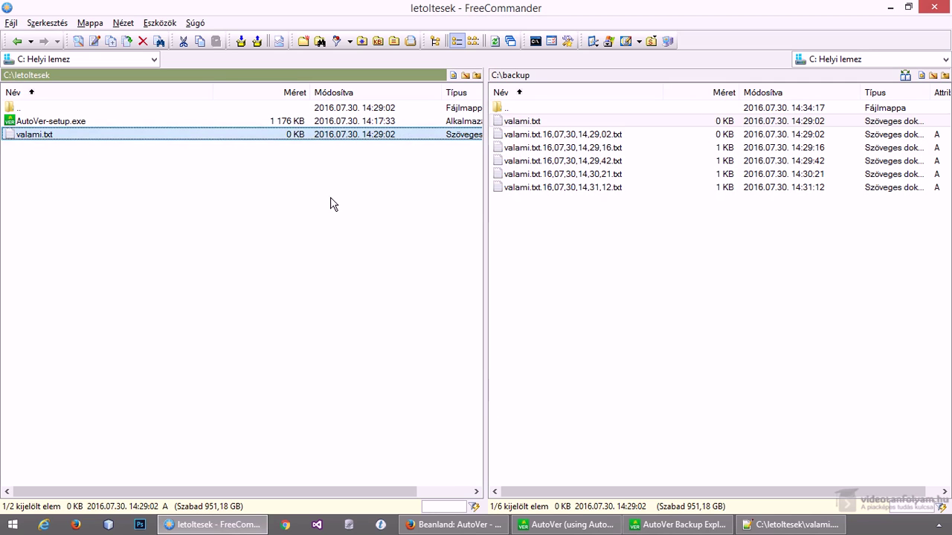
- Return to the AutoVer Backup Explorer and restore the 14:29:42 version as C:\letoltesek\valami.txt
{"action": "left_click", "coordinate": [696, 525]}
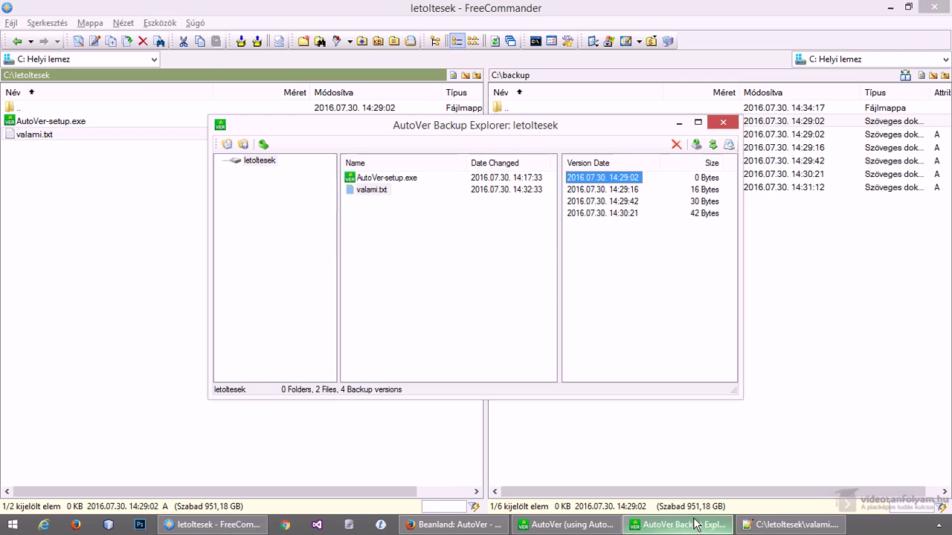
{"action": "left_click", "coordinate": [623, 203]}
{"action": "right_click", "coordinate": [623, 202]}
{"action": "left_click", "coordinate": [652, 239]}
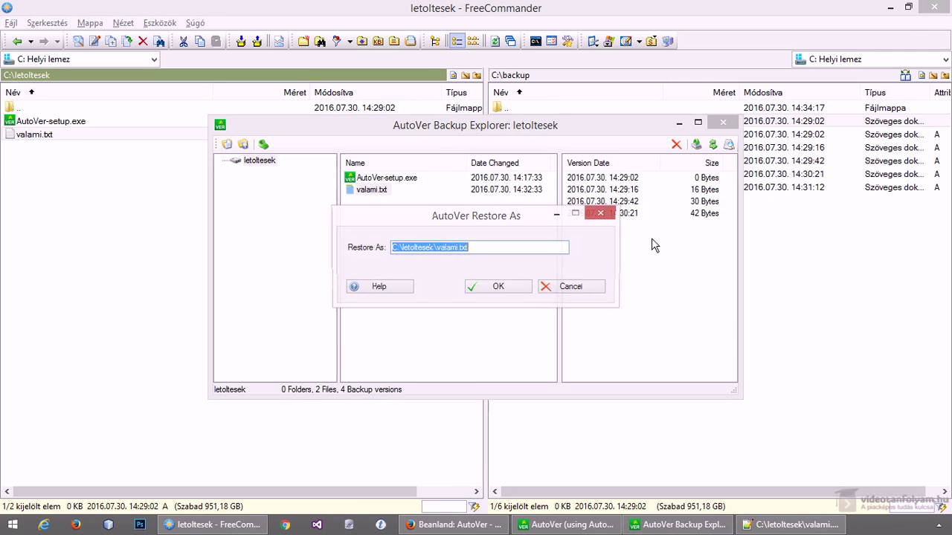
{"action": "left_click", "coordinate": [512, 289]}
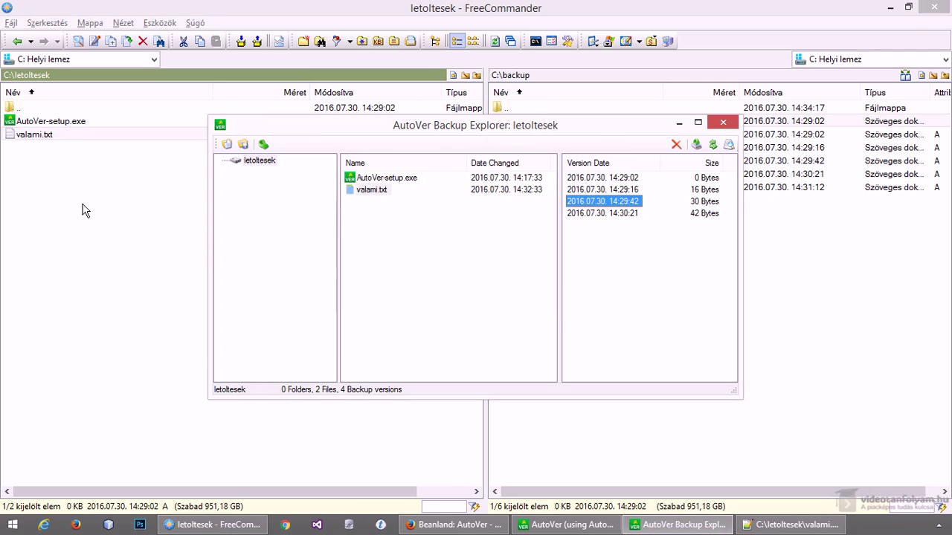
- Switch to FreeCommander, refresh the C:\letoltesek listing and view the contents of the restored valami.txt
{"action": "left_click", "coordinate": [85, 211]}
{"action": "left_click", "coordinate": [494, 42]}
{"action": "key", "text": "F3"}
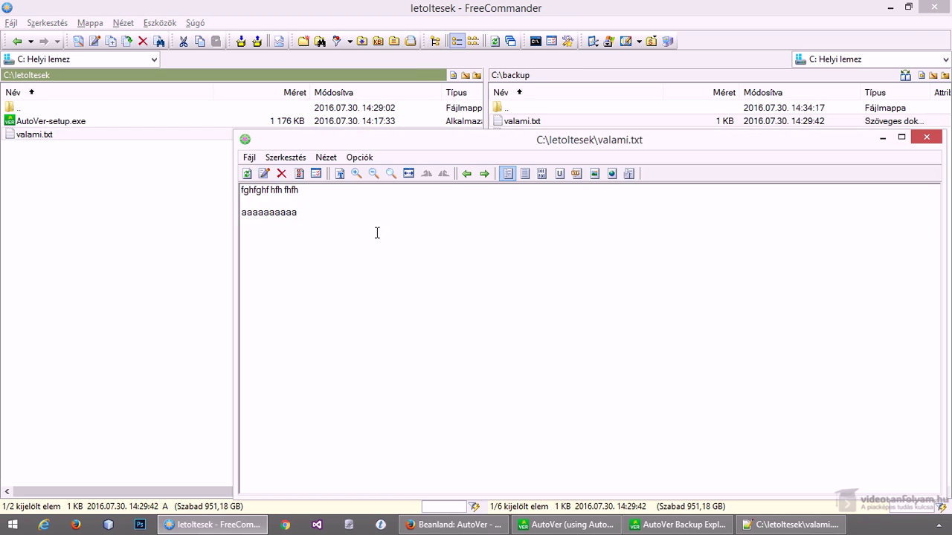
{"action": "left_click_drag", "start_coordinate": [313, 219], "coordinate": [220, 182]}
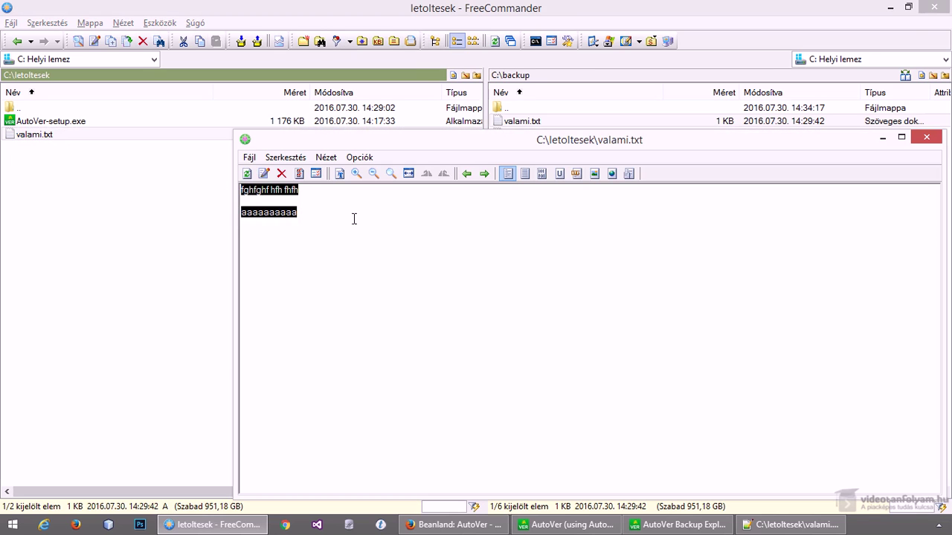
{"action": "left_click", "coordinate": [354, 219]}
{"action": "left_click", "coordinate": [926, 137]}
- Review the timestamped versions in C:\backup against the restored valami.txt in C:\letoltesek
{"action": "left_click", "coordinate": [579, 148]}
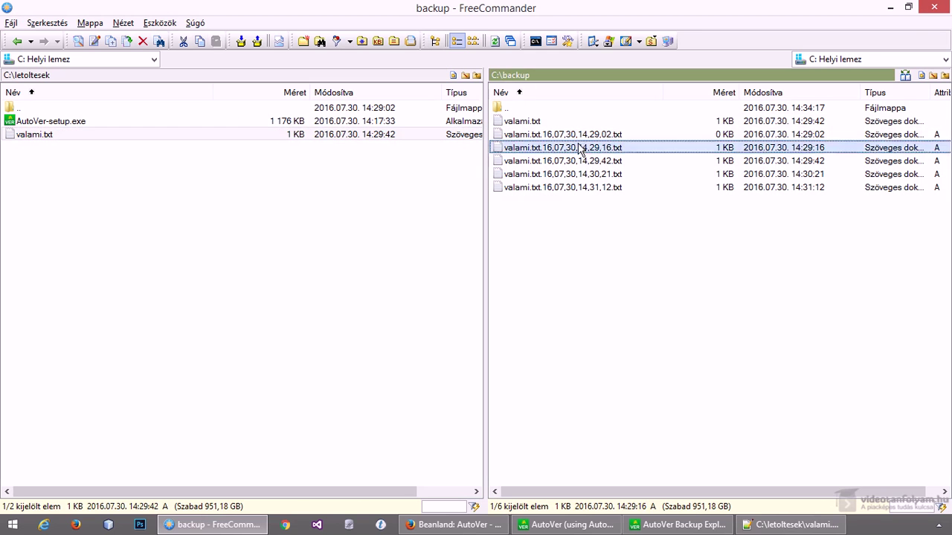
{"action": "left_click", "coordinate": [589, 174]}
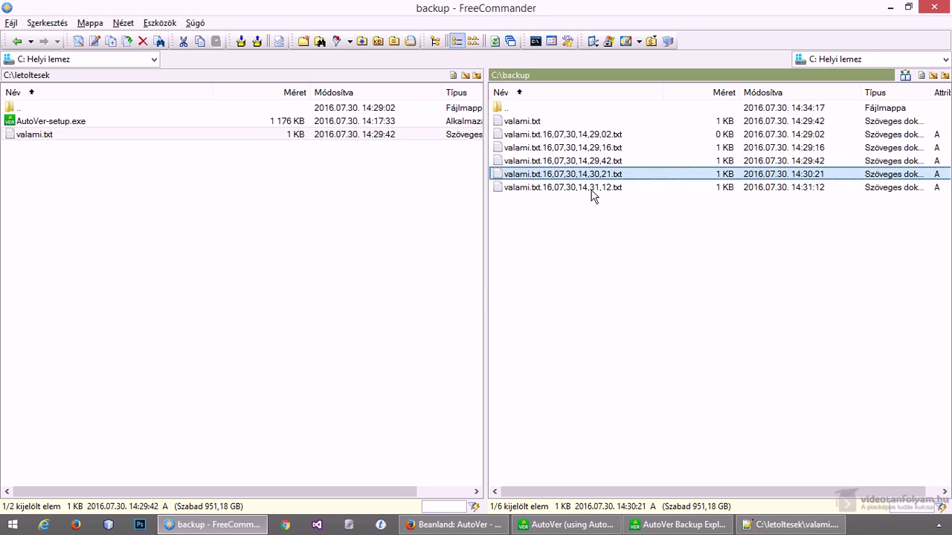
{"action": "left_click", "coordinate": [591, 189]}
{"action": "left_click", "coordinate": [49, 137]}
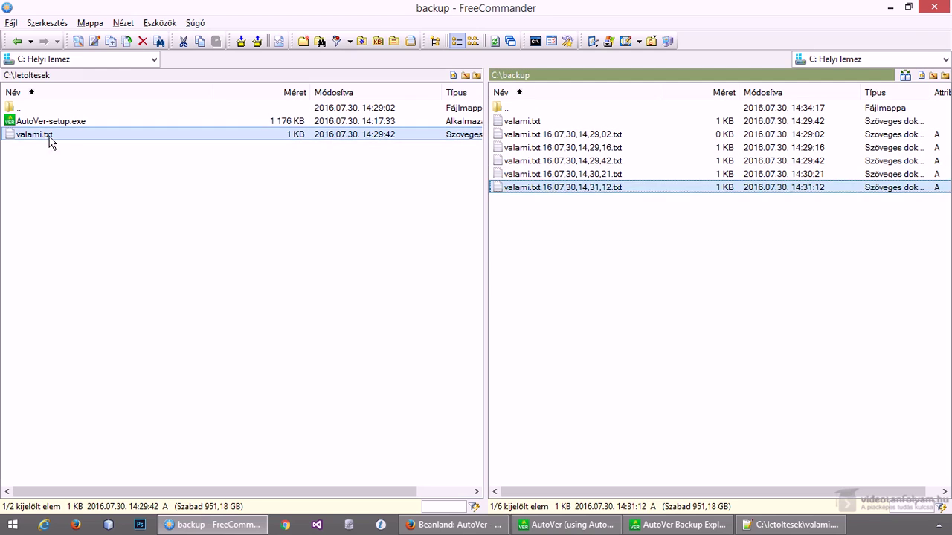
{"action": "left_click", "coordinate": [49, 138]}
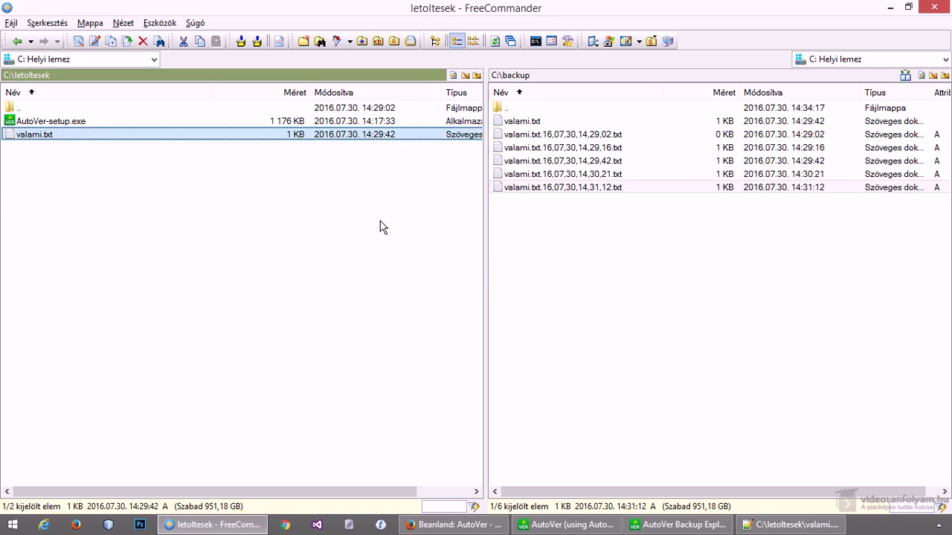
- Delete valami.txt from C:\letoltesek and copy valami.txt.16,07,30,14,31,12.txt there from C:\backup
{"action": "key", "text": "Delete"}
{"action": "left_click", "coordinate": [550, 188]}
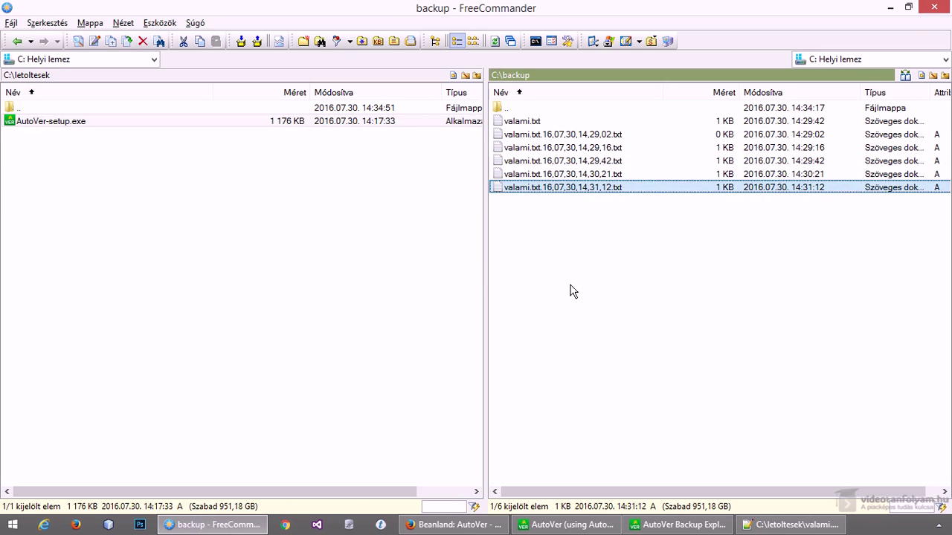
{"action": "key", "text": "F5"}
{"action": "key", "text": "Escape"}
- Rename the copied version file in C:\letoltesek as valami.txt
{"action": "left_click", "coordinate": [100, 137]}
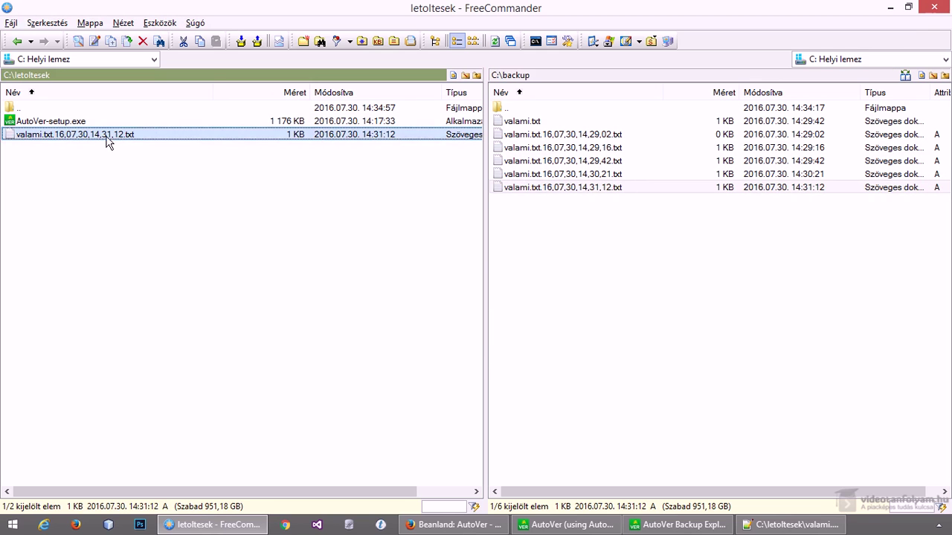
{"action": "key", "text": "F2"}
{"action": "left_click_drag", "start_coordinate": [430, 275], "coordinate": [356, 274]}
{"action": "key", "text": "BackSpace"}
{"action": "key", "text": "BackSpace"}
{"action": "type", "text": "i"}
{"action": "left_click", "coordinate": [510, 335]}
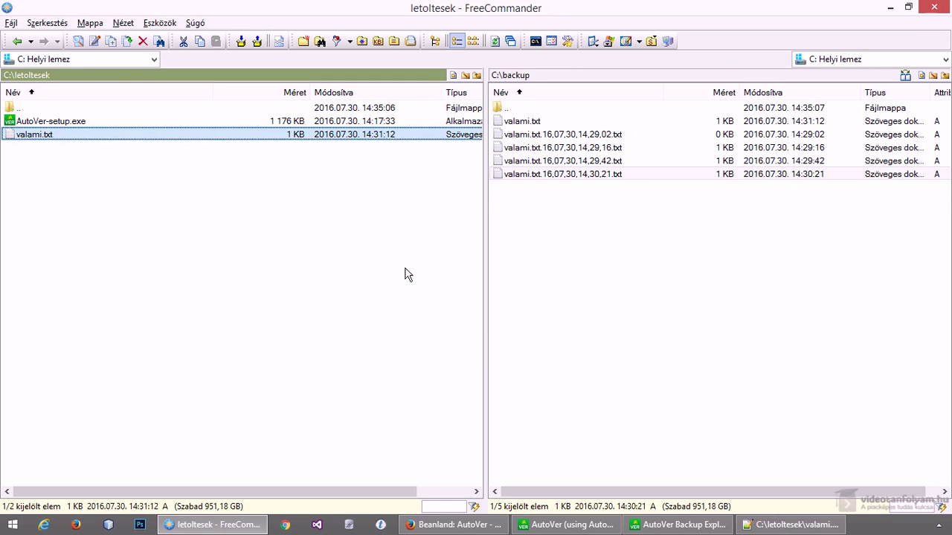
- Switch to AutoVer and open the settings for a new watcher to view its general options
{"action": "left_click", "coordinate": [601, 529]}
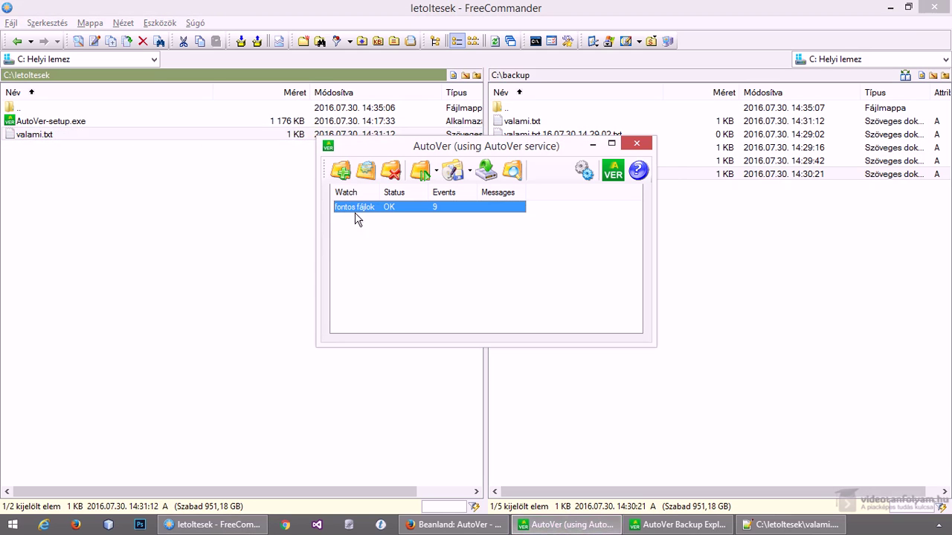
{"action": "left_click", "coordinate": [341, 170]}
{"action": "left_click_drag", "start_coordinate": [283, 126], "coordinate": [438, 168]}
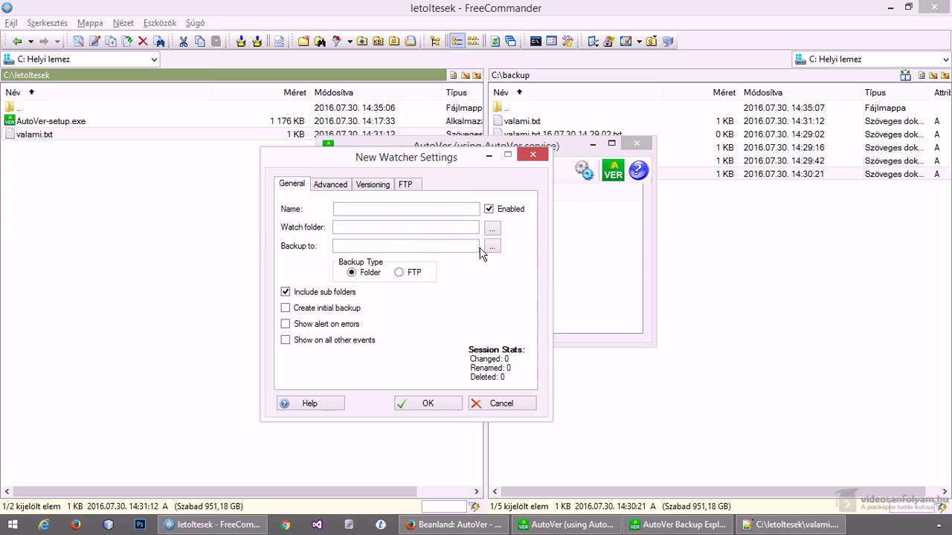
- Return to FreeCommander and go through the timestamped versions of valami.txt in C:\backup
{"action": "left_click", "coordinate": [748, 228]}
{"action": "left_click", "coordinate": [541, 137]}
{"action": "left_click", "coordinate": [542, 147]}
{"action": "left_click", "coordinate": [542, 161]}
{"action": "left_click", "coordinate": [669, 174]}
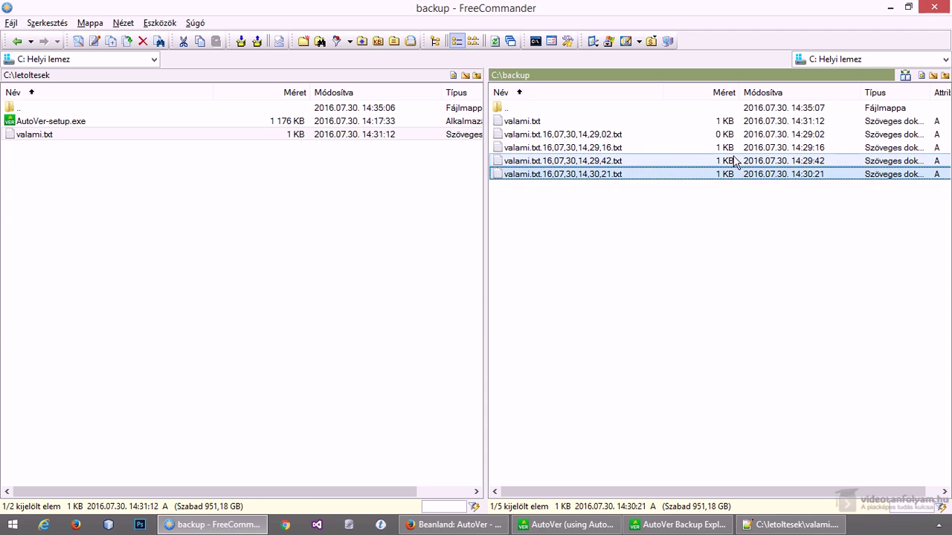
{"action": "left_click", "coordinate": [668, 162]}
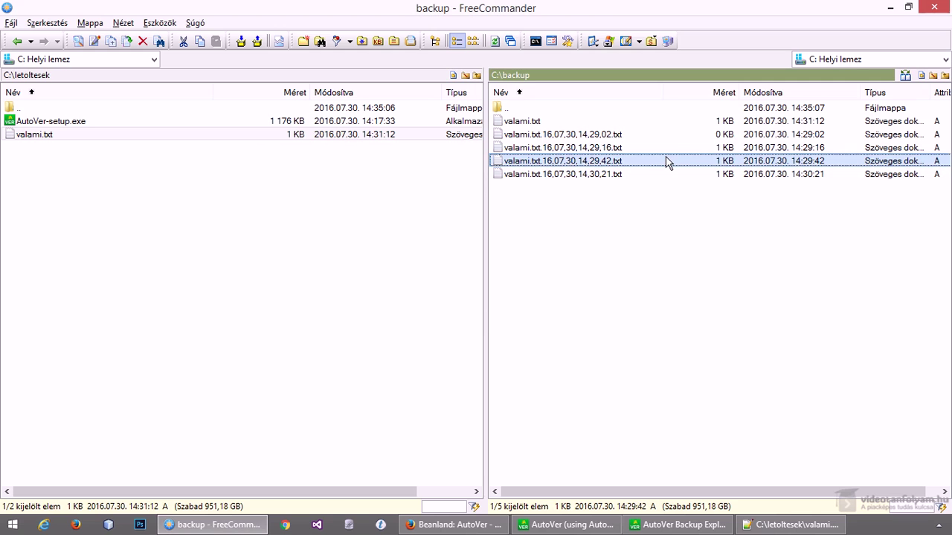